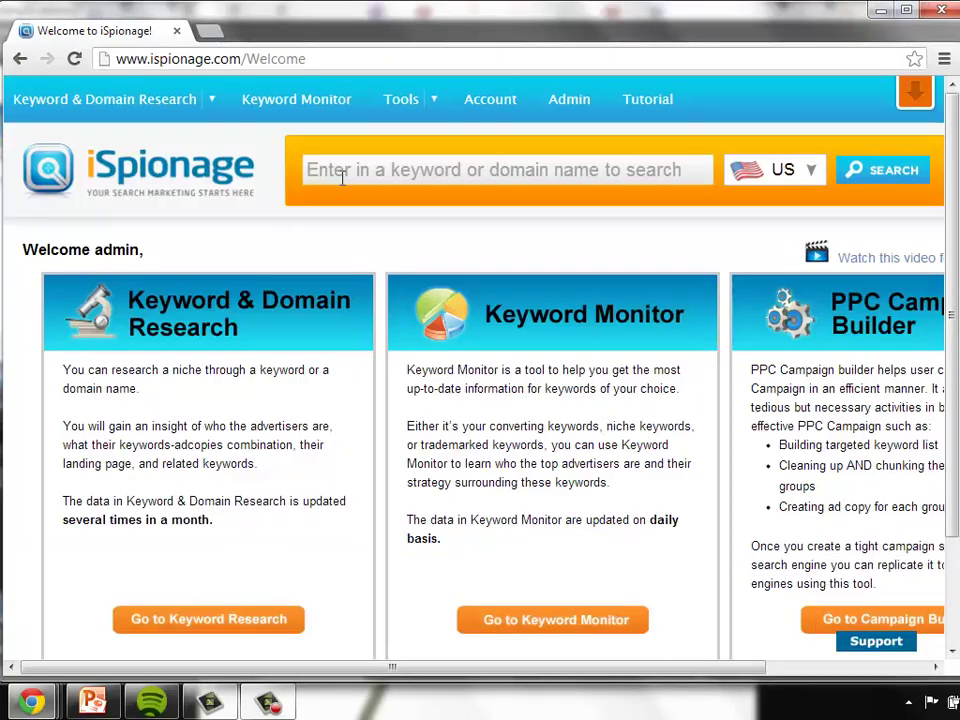
Search the US data for the domain godaddy.com.
{"action": "left_click", "coordinate": [342, 177]}
{"action": "type", "text": "goda"}
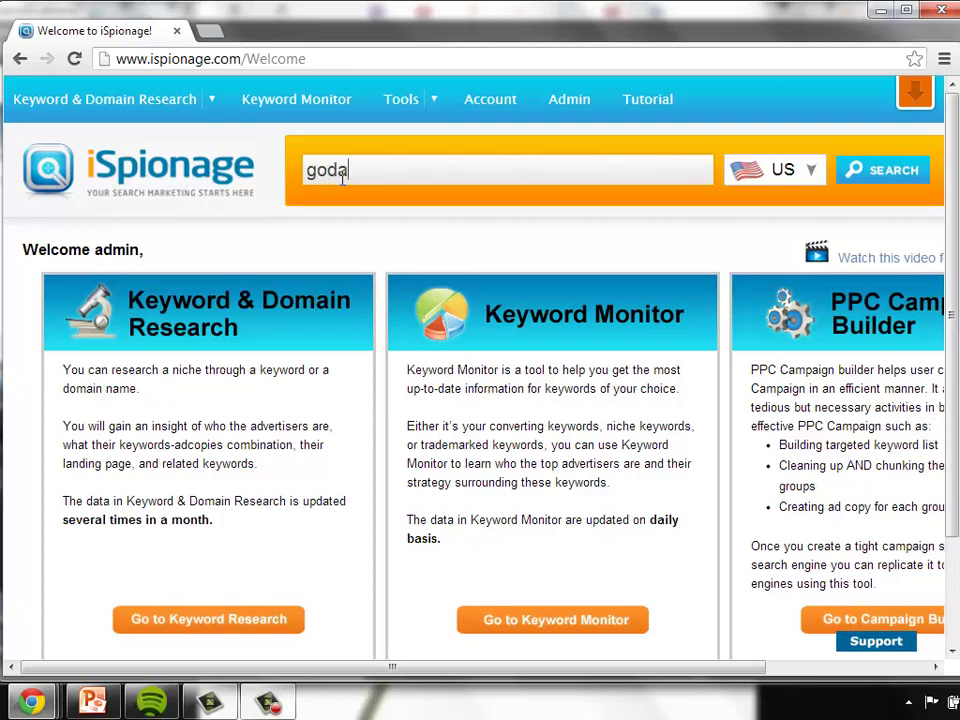
{"action": "type", "text": "ddy.com"}
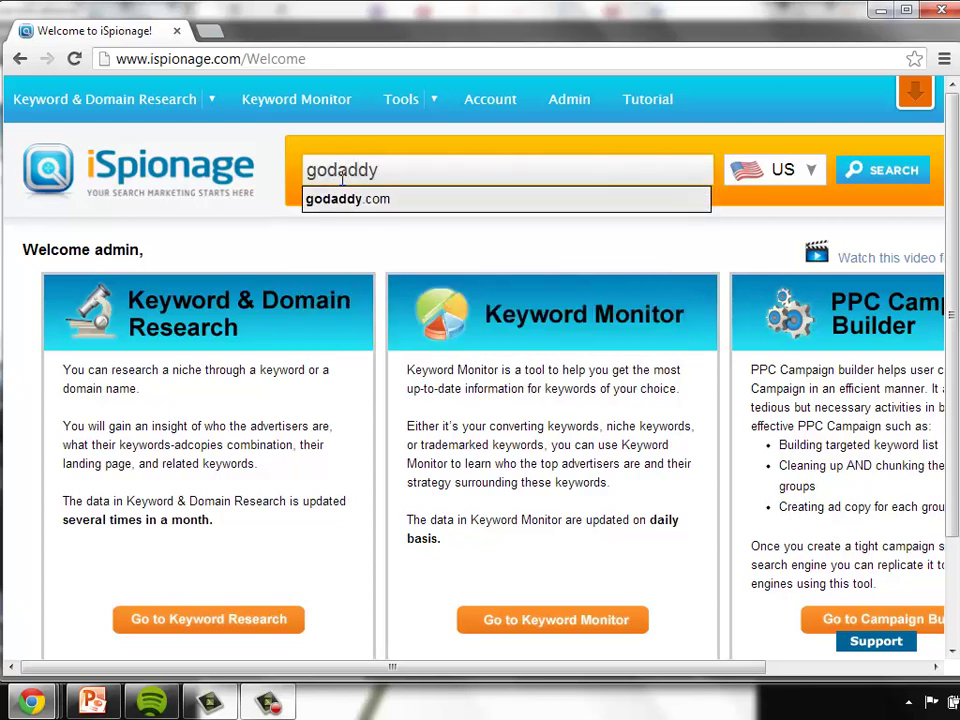
{"action": "left_click", "coordinate": [900, 172]}
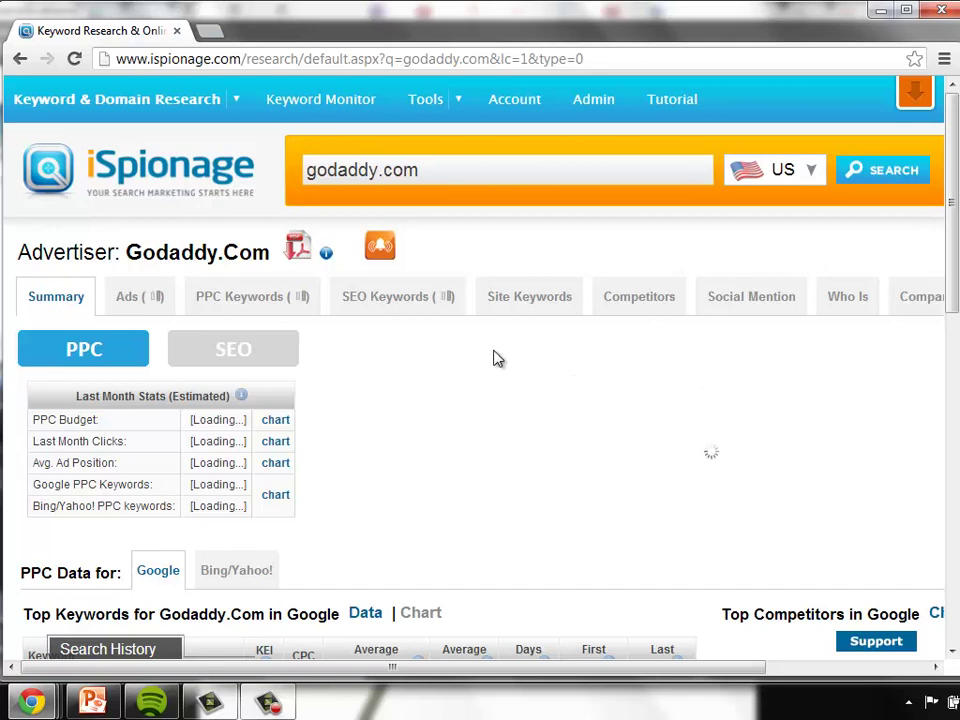
Export the full list of godaddy.com's Google PPC keywords in Excel format.
{"action": "left_click", "coordinate": [306, 314]}
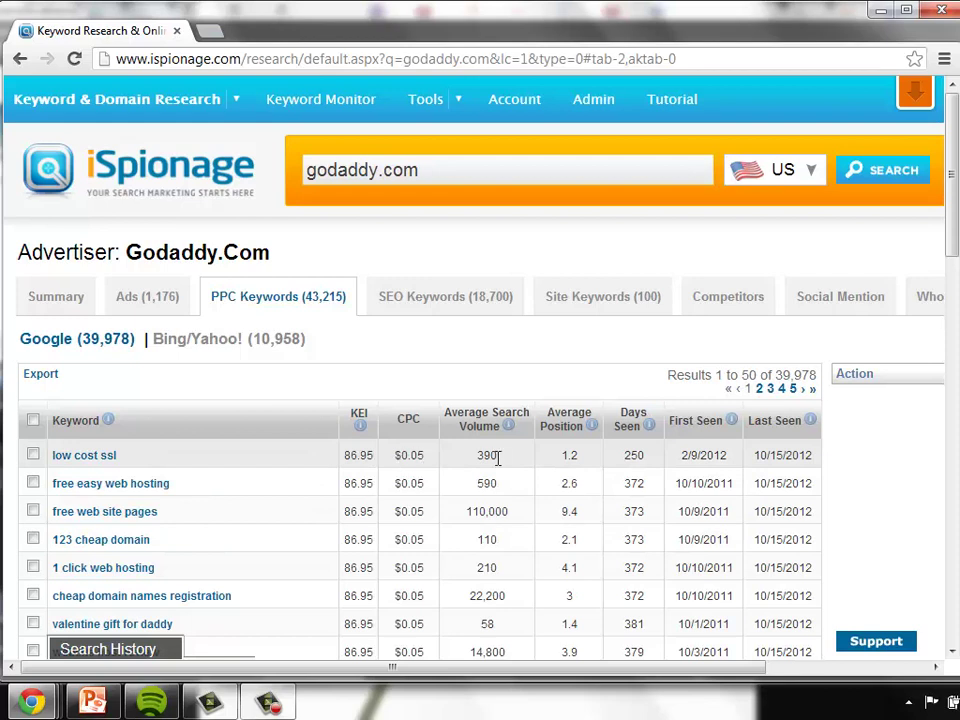
{"action": "left_click", "coordinate": [42, 376]}
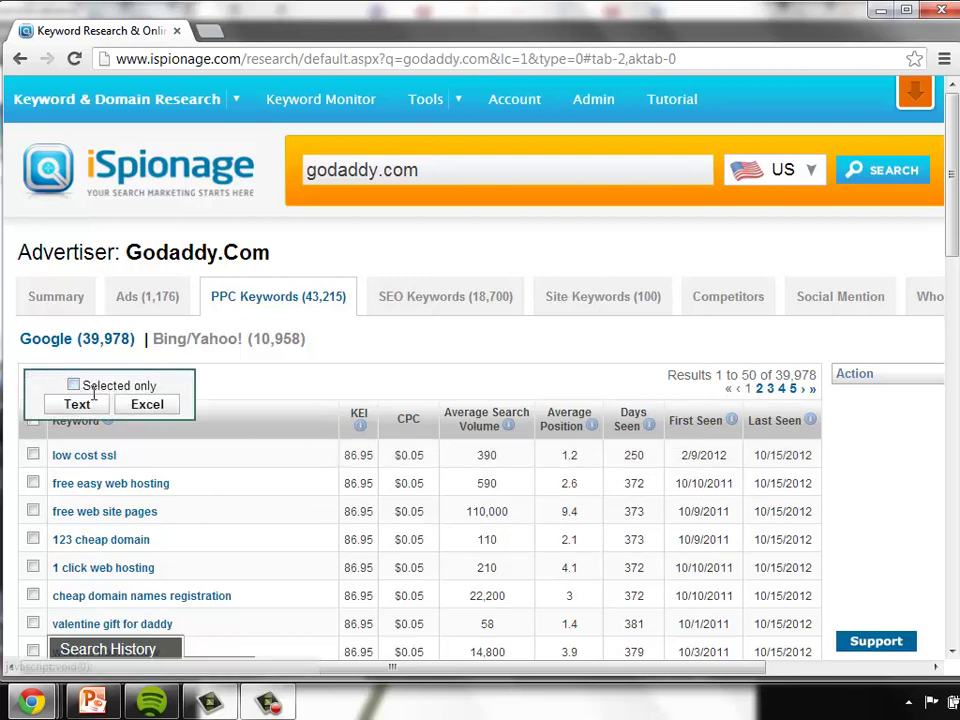
{"action": "left_click", "coordinate": [142, 405]}
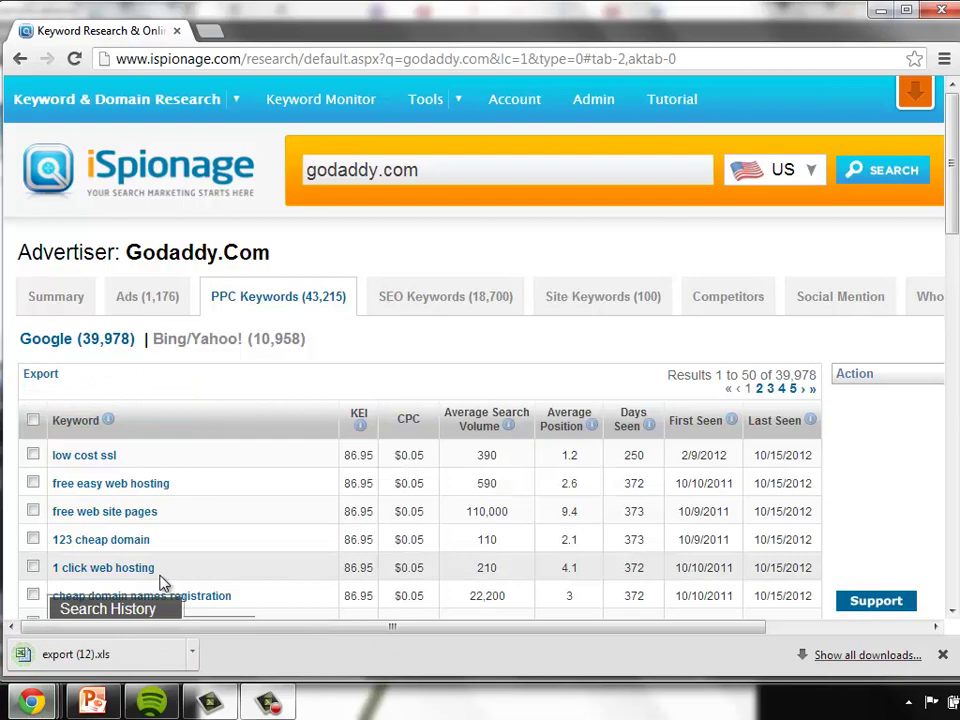
Open the downloaded export (12).xls in Excel despite the format warning, and resize its window to fit the screen.
{"action": "left_click", "coordinate": [137, 662]}
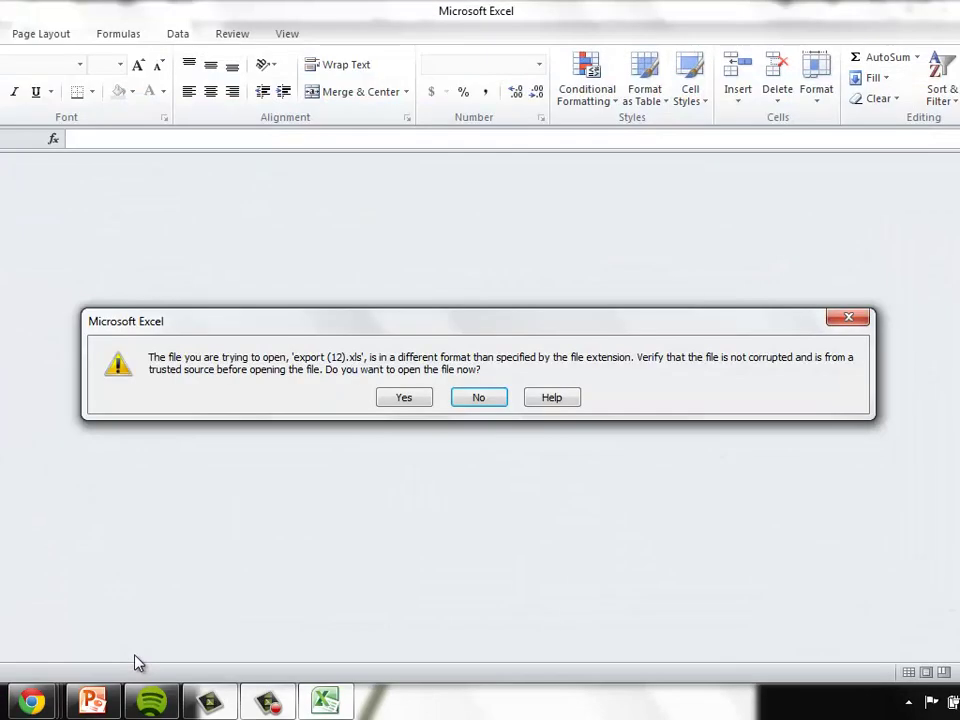
{"action": "left_click", "coordinate": [403, 398]}
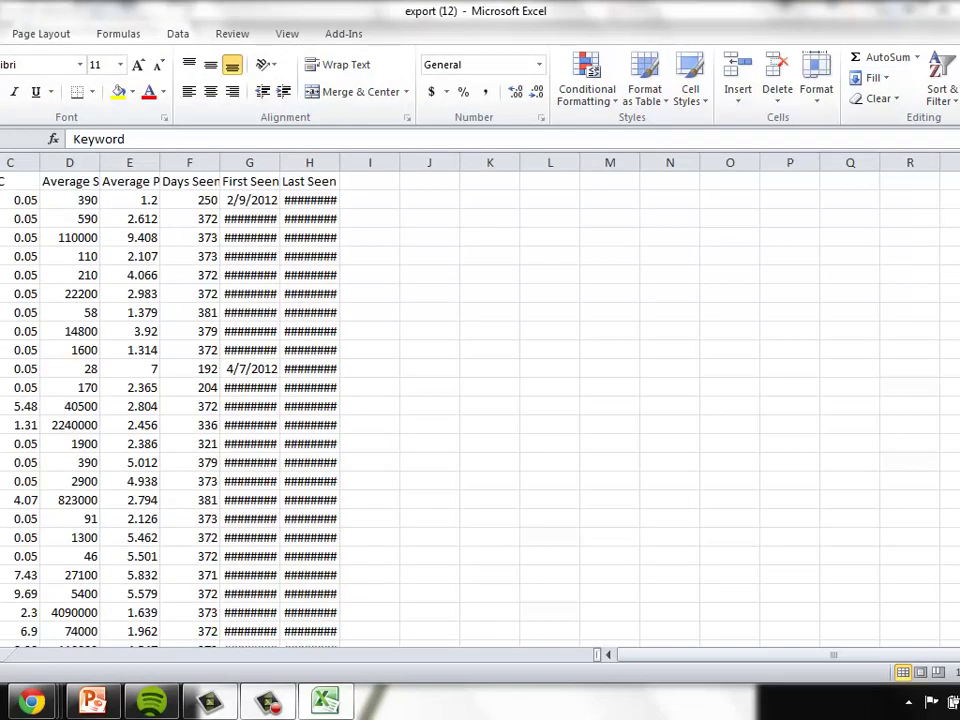
{"action": "left_click_drag", "start_coordinate": [748, 10], "coordinate": [806, 22]}
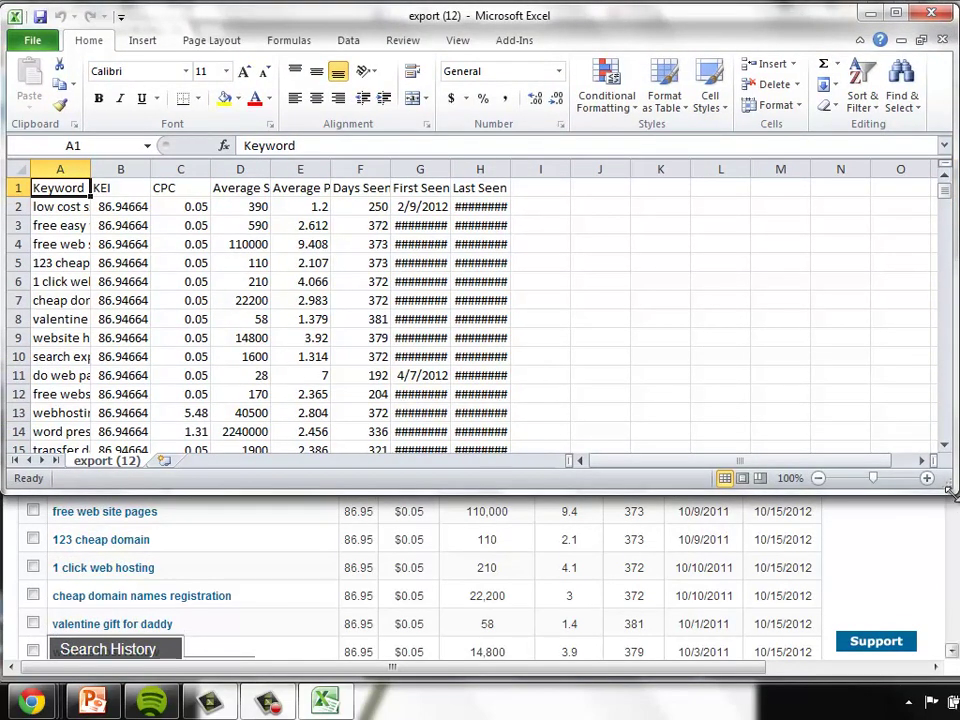
{"action": "left_click_drag", "start_coordinate": [950, 488], "coordinate": [956, 631]}
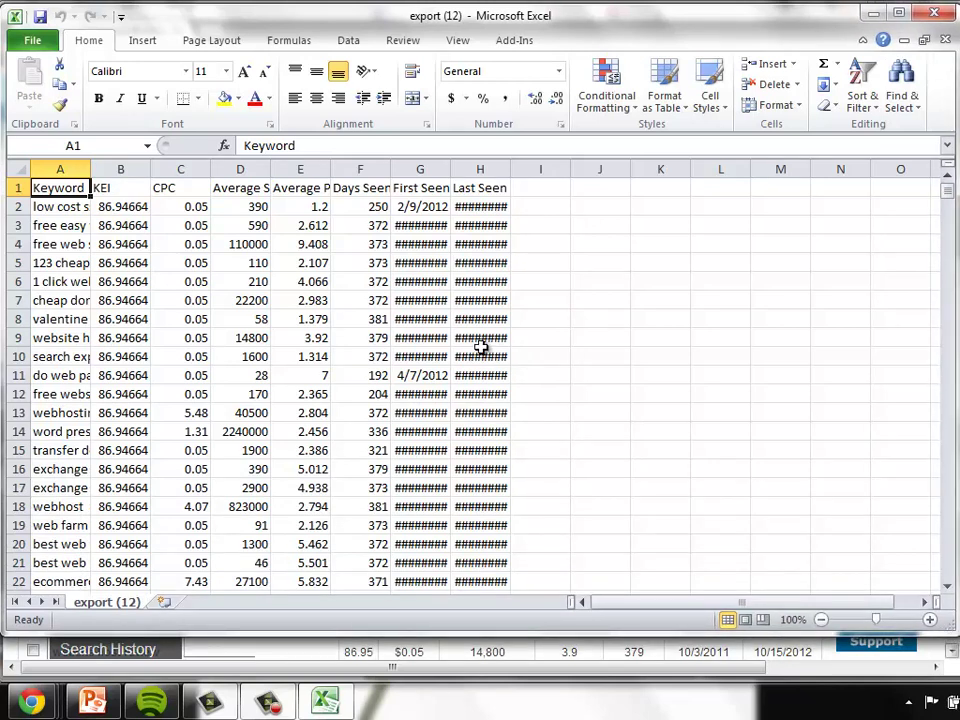
Widen the Keyword column moderately, narrow the CPC column, and autofit the columns from Average Search Volume through Last Seen.
{"action": "double_click", "coordinate": [85, 168]}
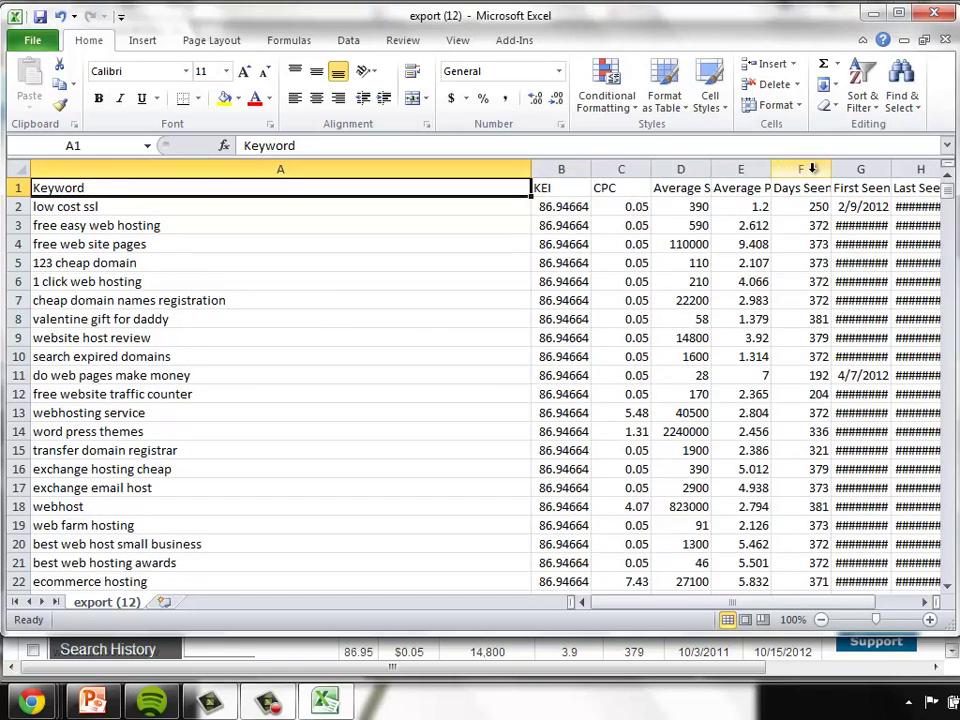
{"action": "left_click_drag", "start_coordinate": [531, 168], "coordinate": [265, 172]}
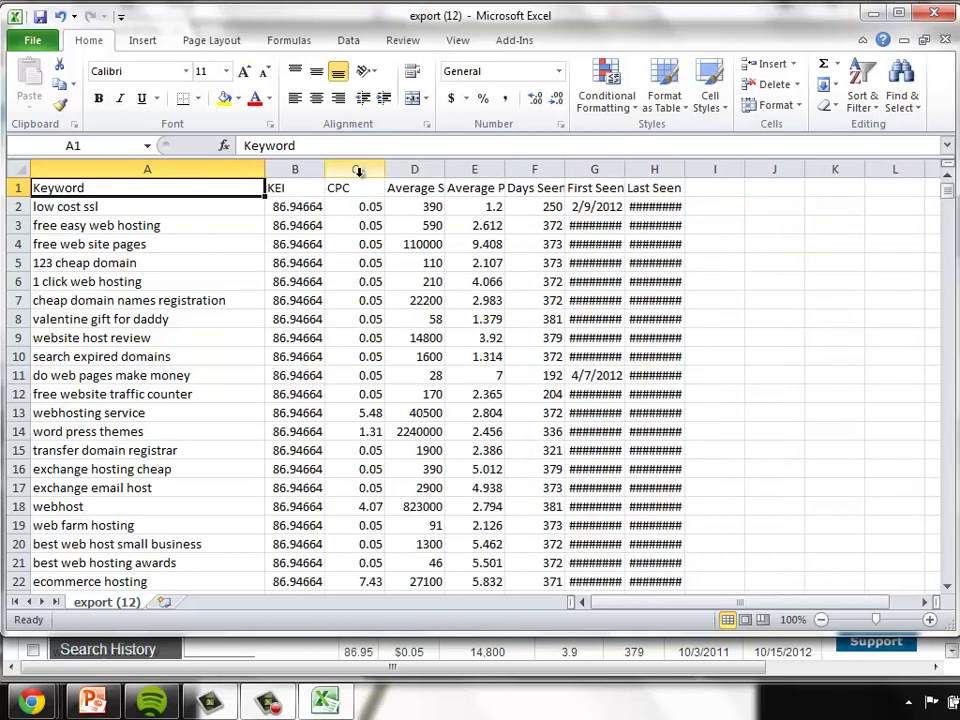
{"action": "left_click_drag", "start_coordinate": [383, 172], "coordinate": [365, 172]}
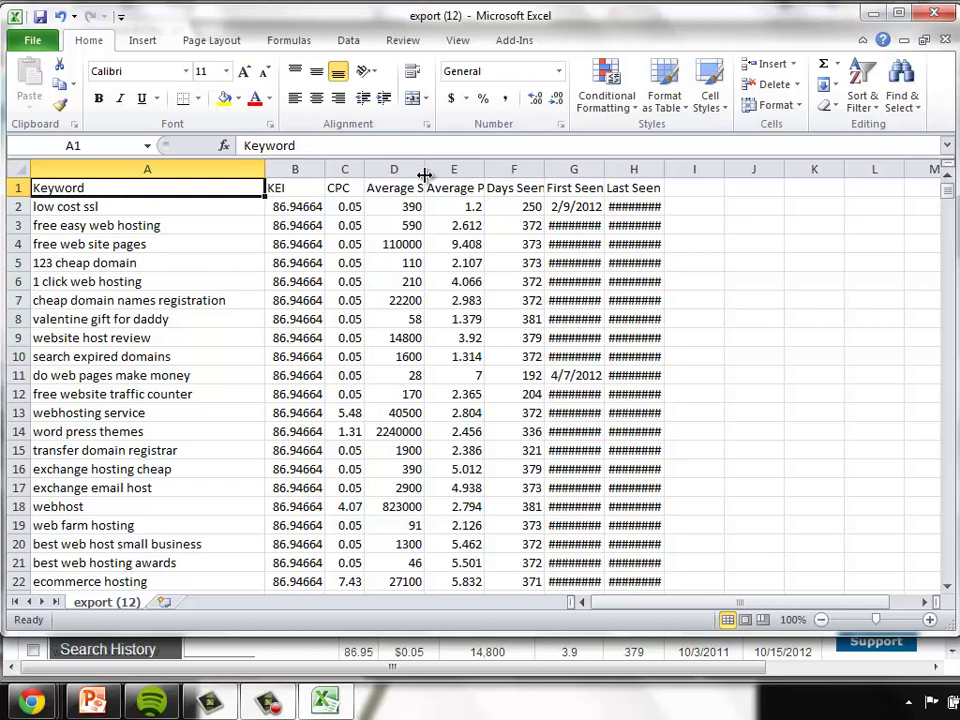
{"action": "double_click", "coordinate": [424, 168]}
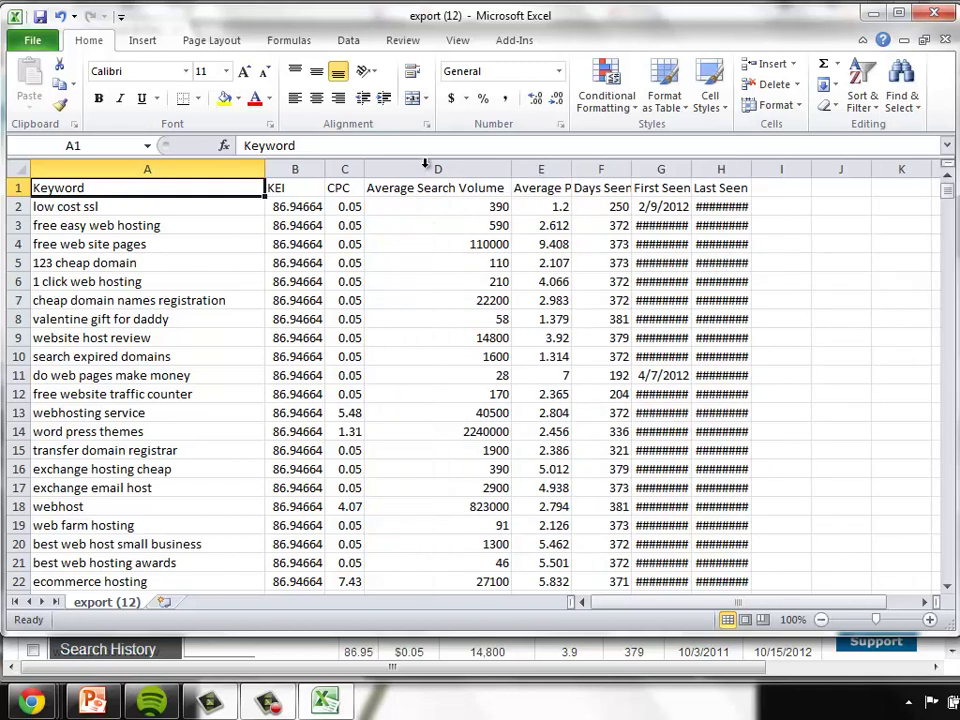
{"action": "double_click", "coordinate": [570, 168]}
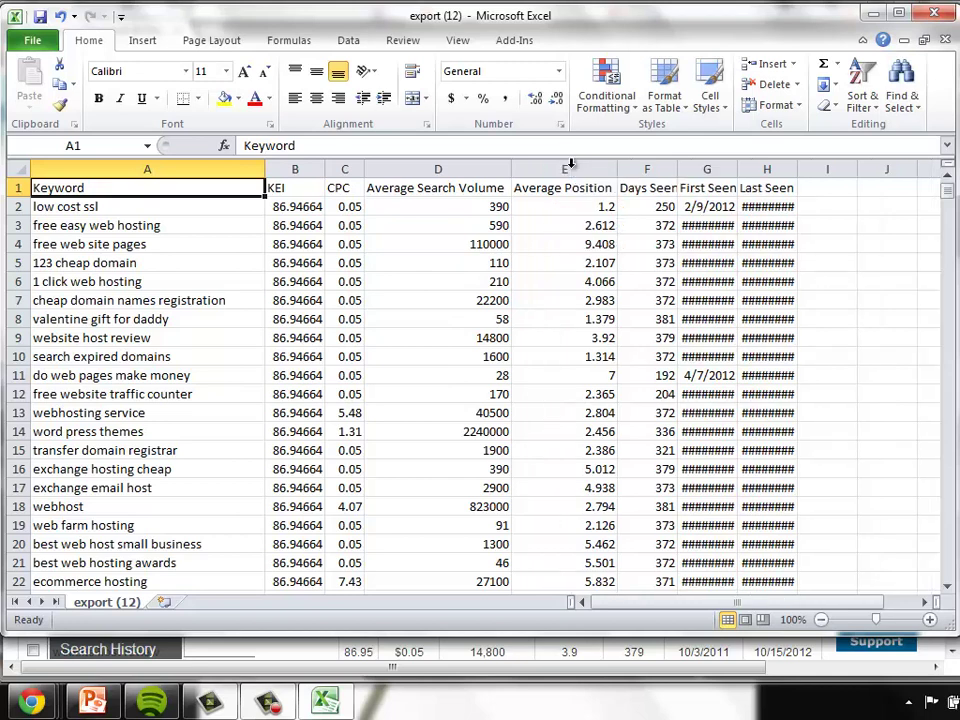
{"action": "double_click", "coordinate": [677, 168]}
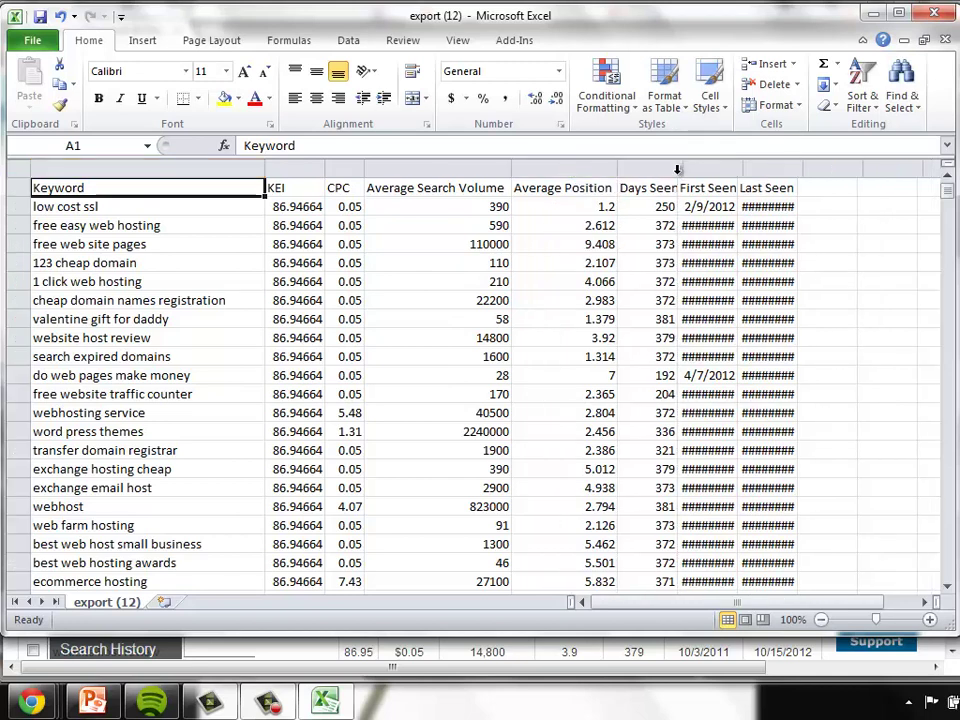
{"action": "double_click", "coordinate": [744, 170]}
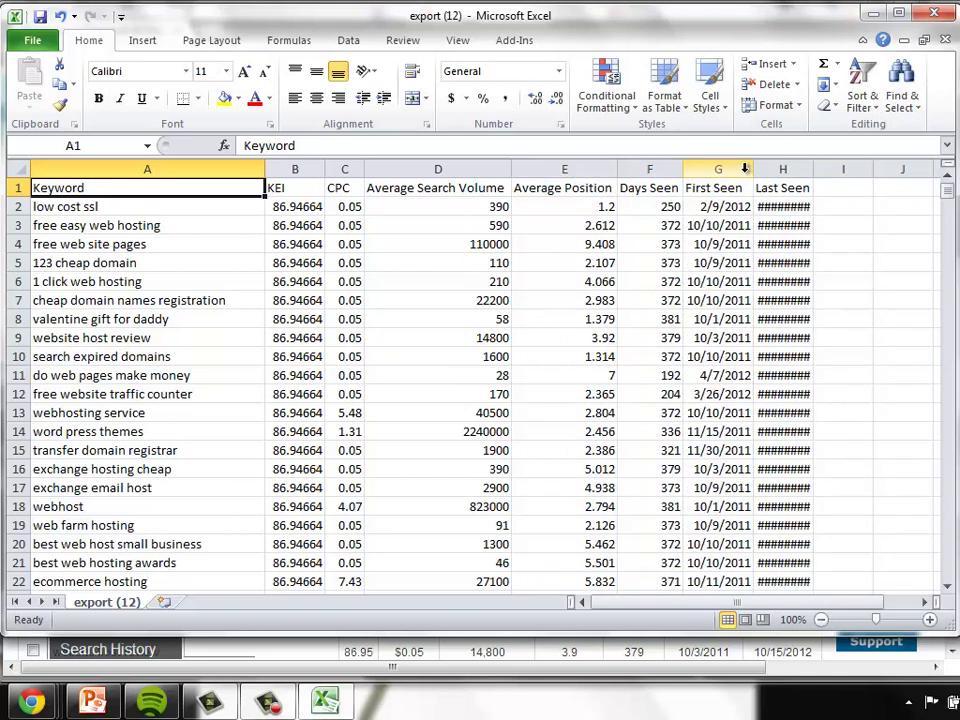
{"action": "double_click", "coordinate": [813, 169]}
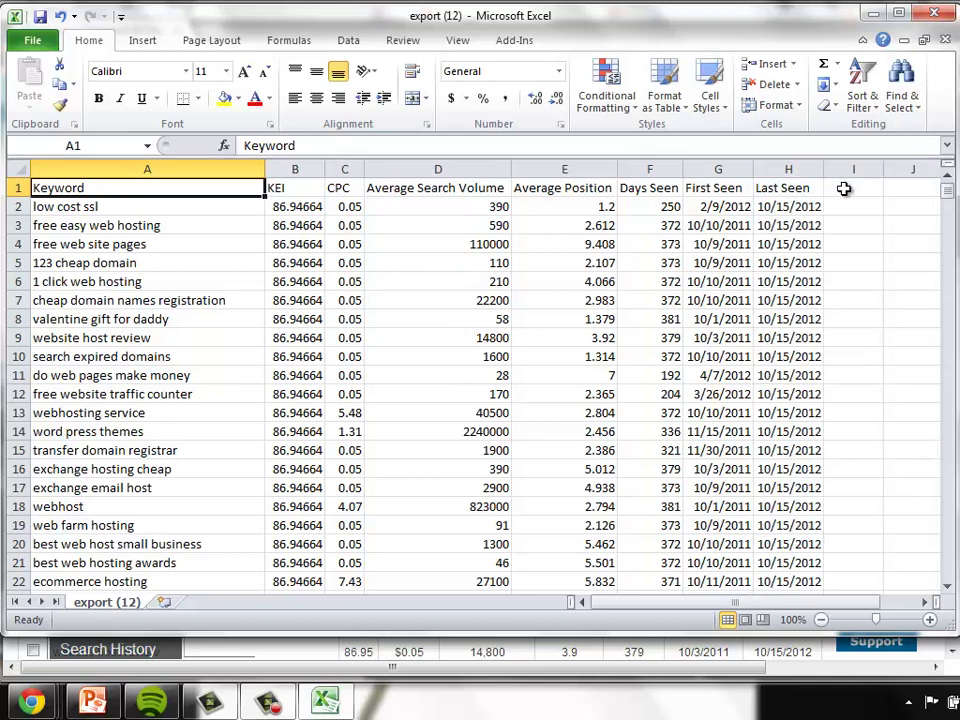
Add the column header "Character Count" in cell I1.
{"action": "left_click", "coordinate": [844, 189]}
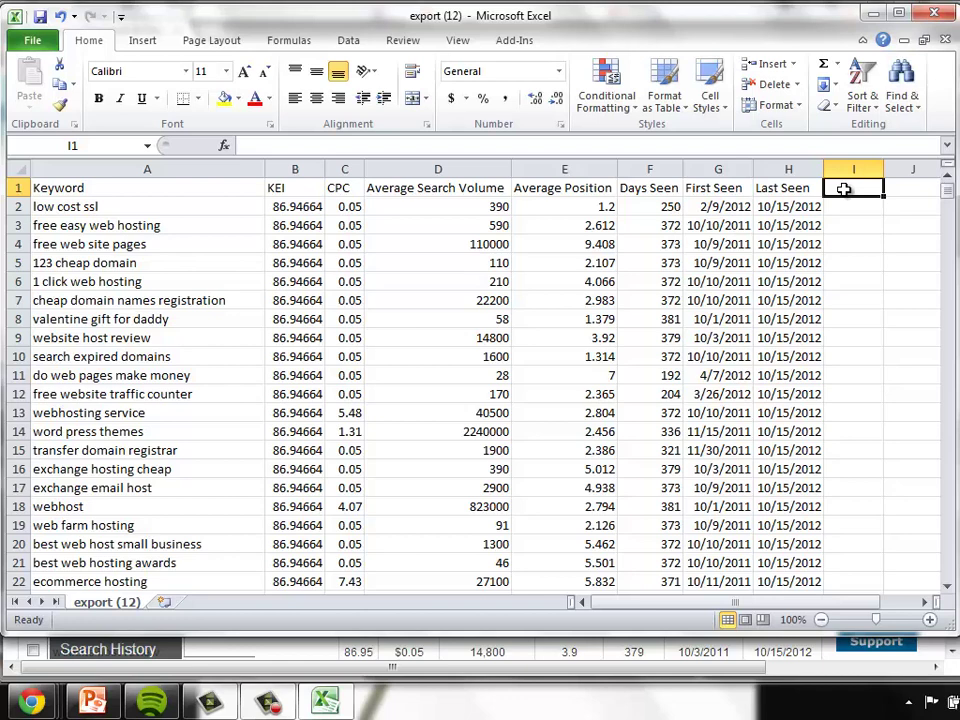
{"action": "type", "text": "C"}
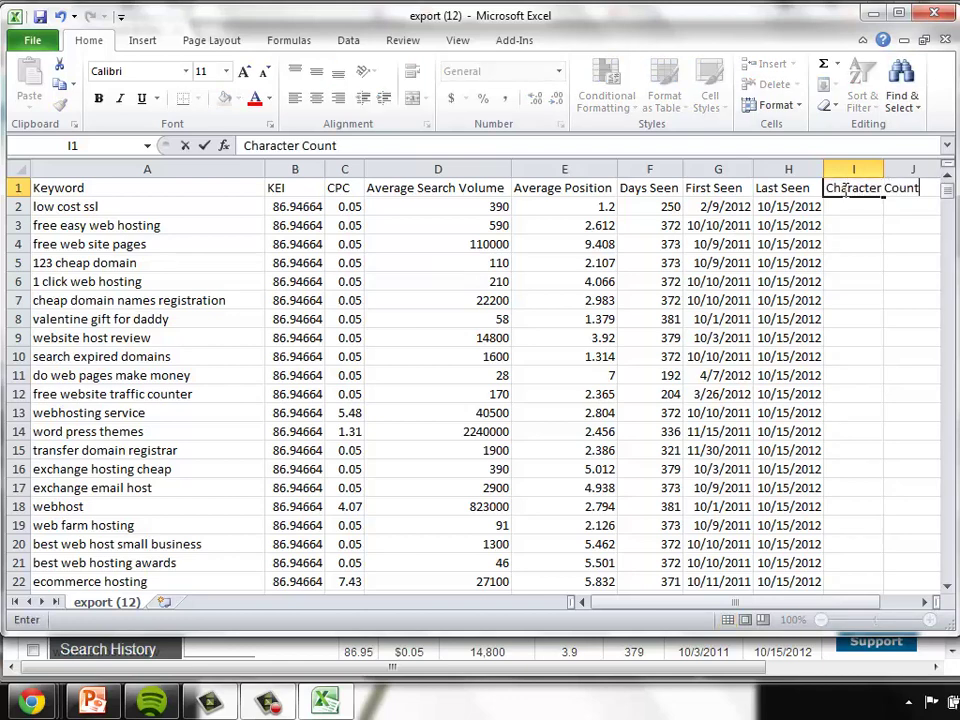
{"action": "type", "text": "haracter Count"}
{"action": "key", "text": "Return"}
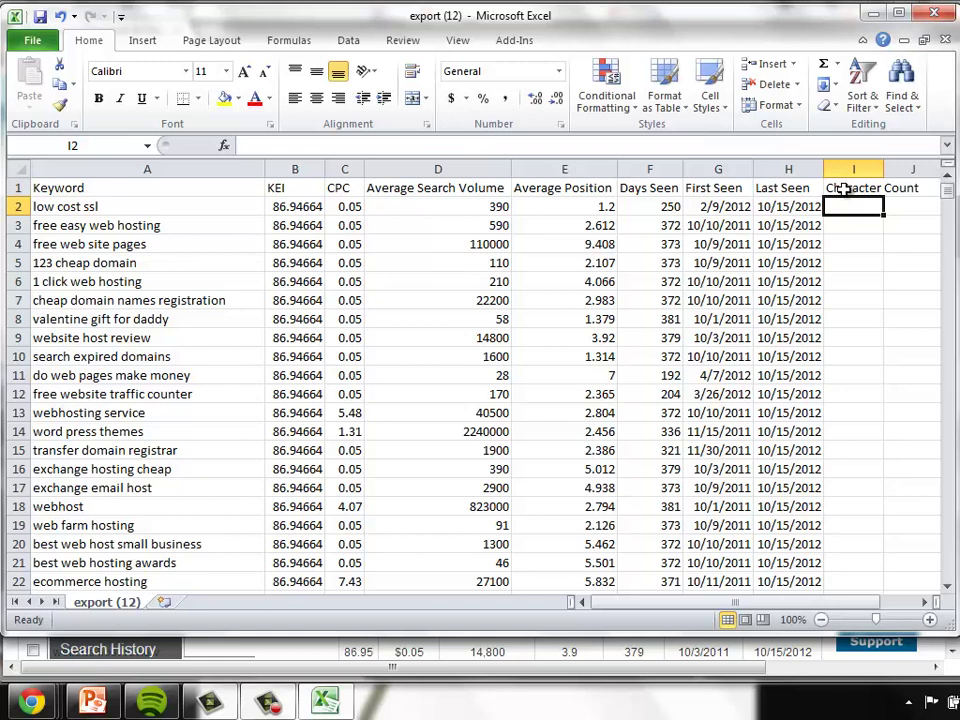
Enter the formula =len(A2) in cell I2 to count the characters of the first keyword.
{"action": "type", "text": "=l"}
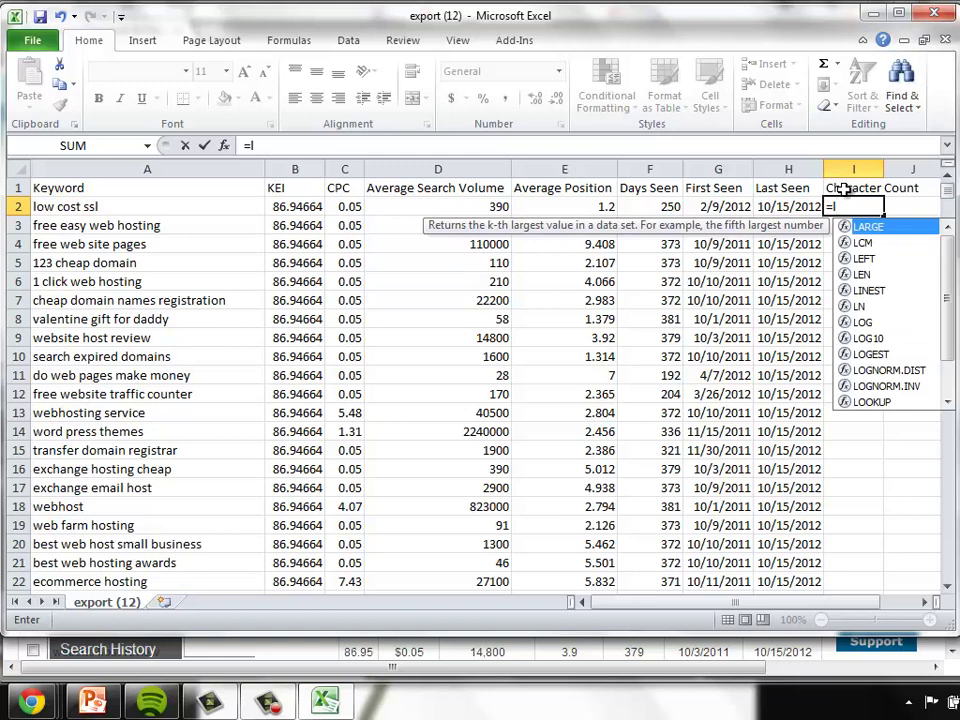
{"action": "type", "text": "en"}
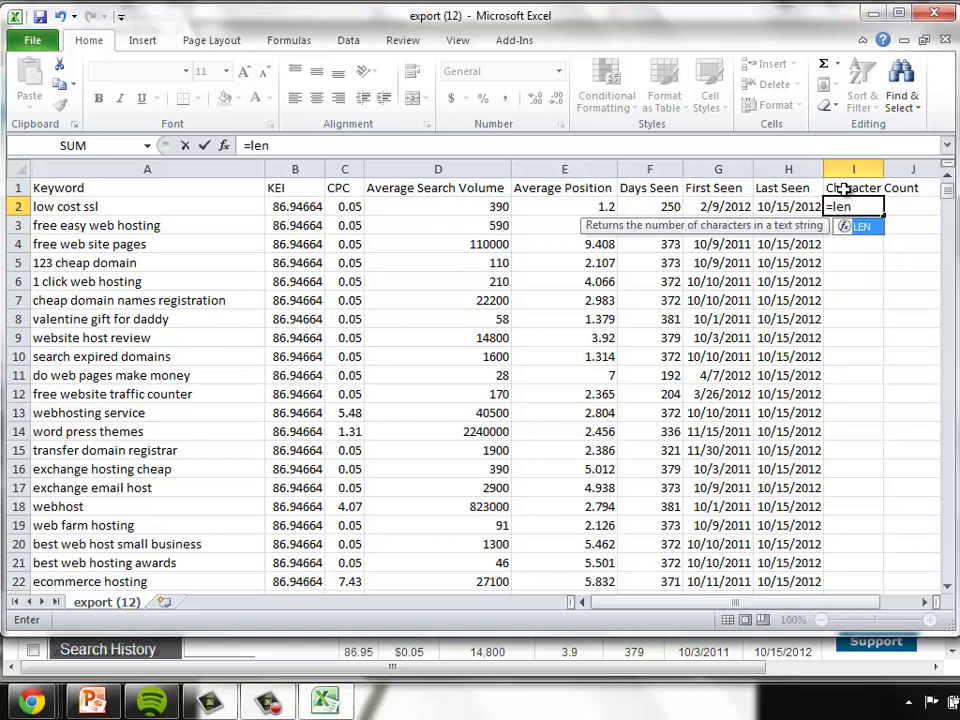
{"action": "type", "text": "("}
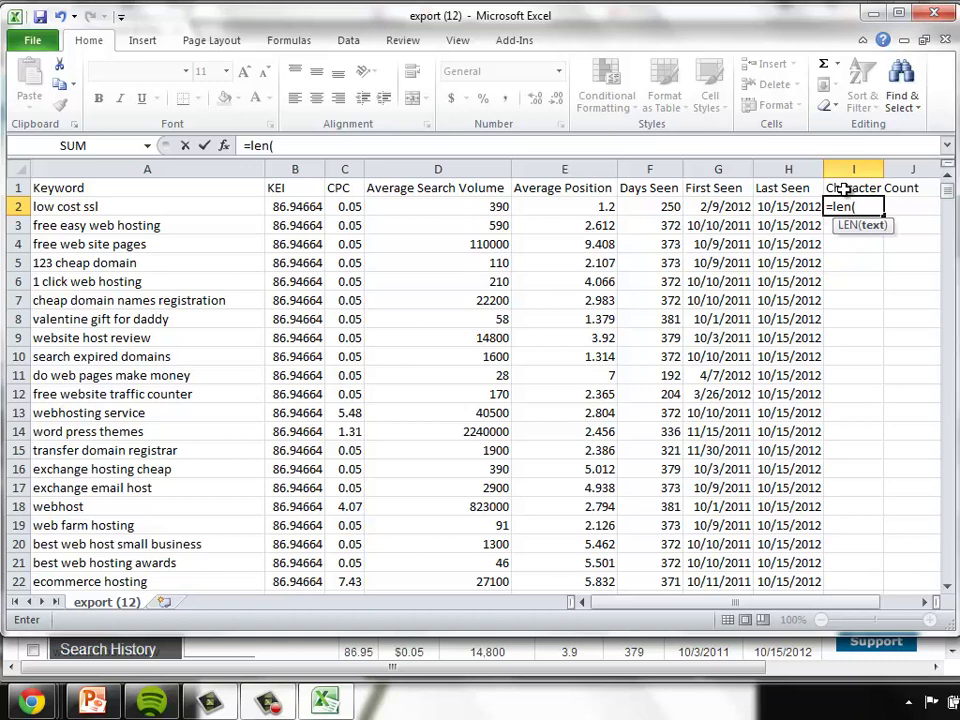
{"action": "left_click", "coordinate": [168, 208]}
{"action": "type", "text": ")"}
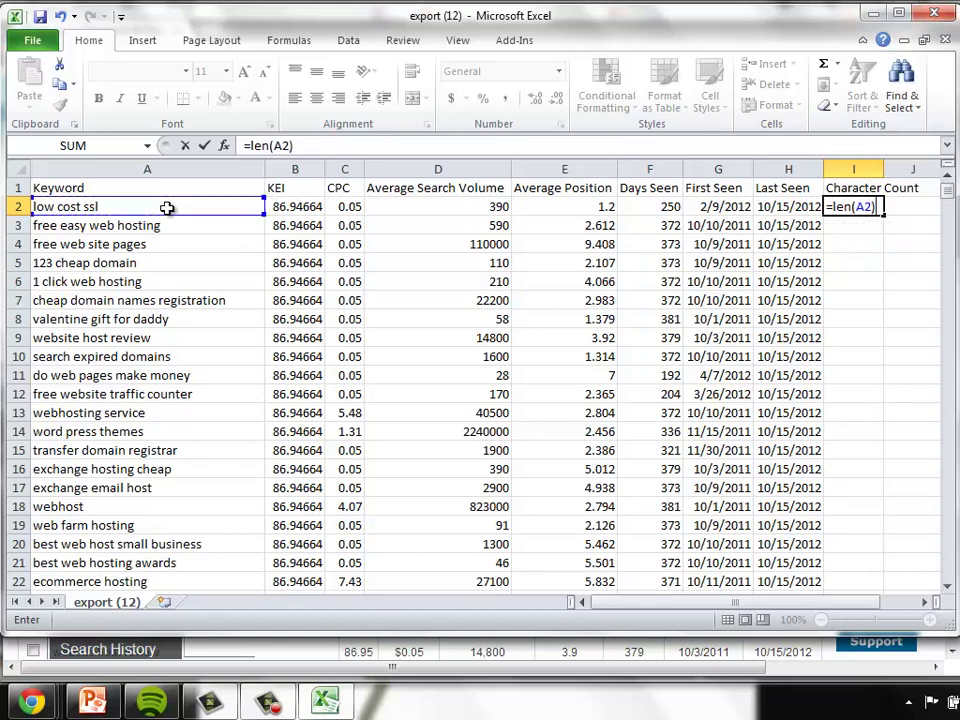
{"action": "key", "text": "Return"}
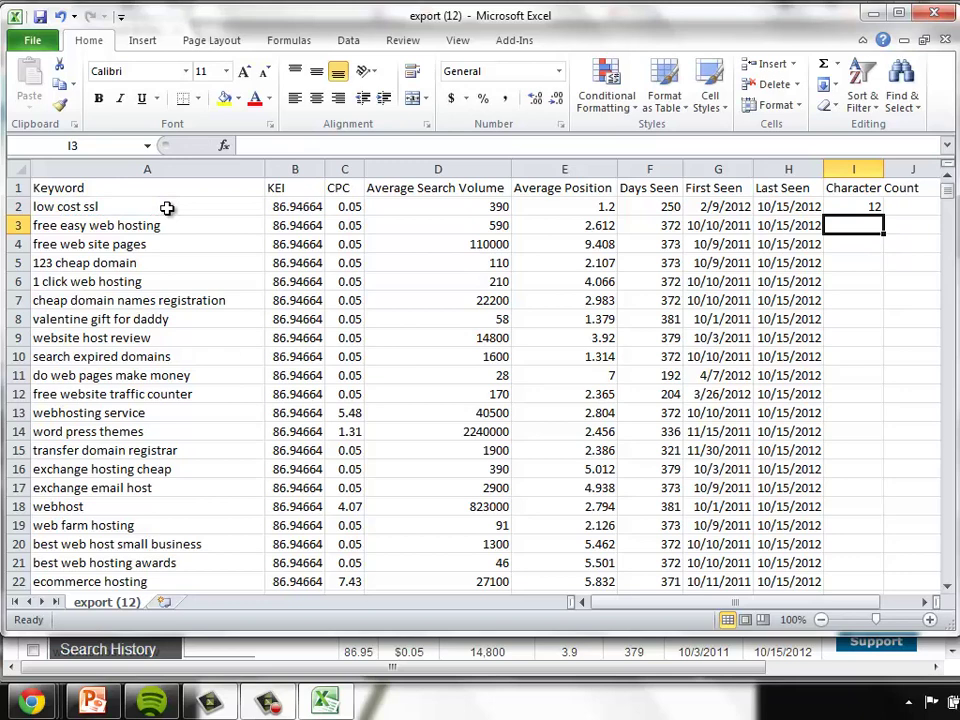
Fill the character count formula from I2 down column I for all keyword rows.
{"action": "left_click", "coordinate": [851, 203]}
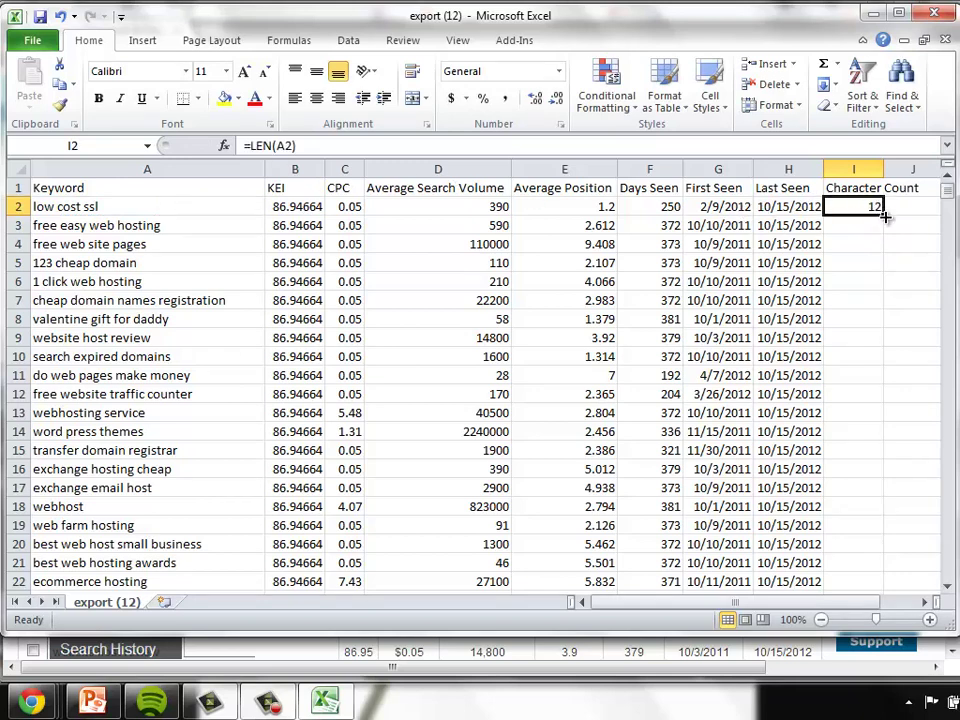
{"action": "double_click", "coordinate": [882, 212]}
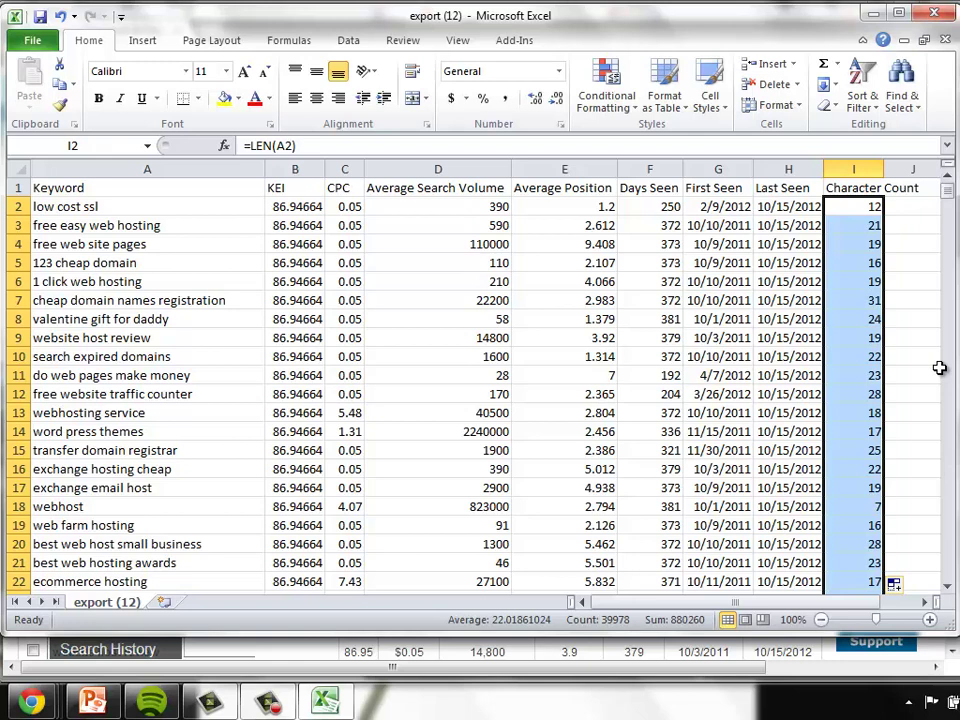
{"action": "key", "text": "ctrl+Up"}
{"action": "key", "text": "ctrl+shift+Left"}
{"action": "left_click", "coordinate": [908, 230]}
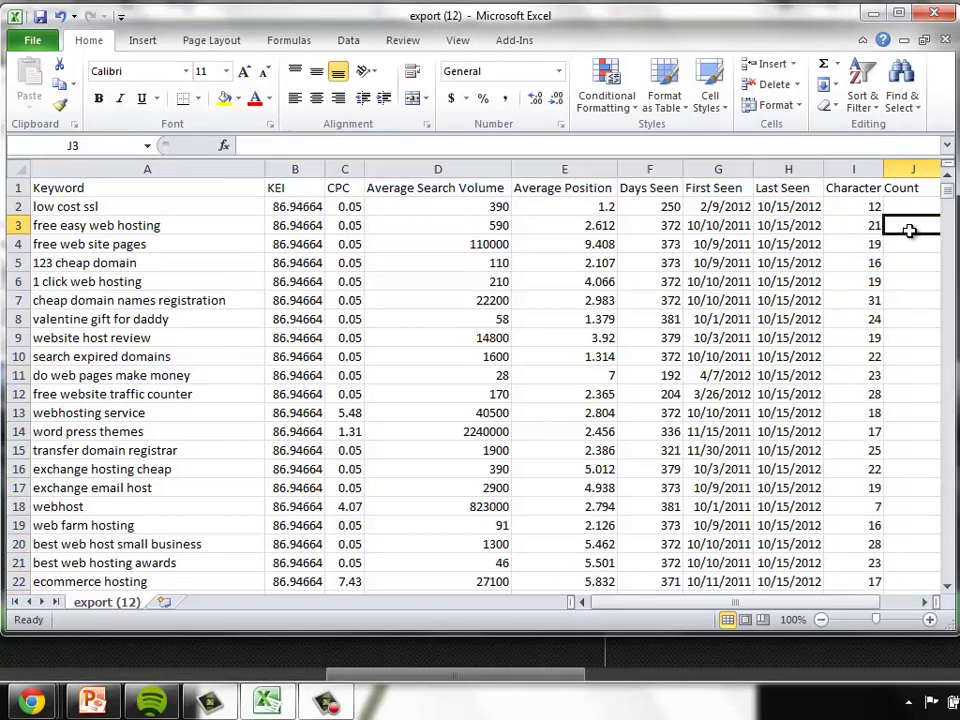
Make the header row bold from Keyword through Character Count (A1:I1).
{"action": "left_click", "coordinate": [858, 190]}
{"action": "key", "text": "shift+Left"}
{"action": "key", "text": "shift+Left"}
{"action": "key", "text": "shift+Left"}
{"action": "key", "text": "shift+Left"}
{"action": "key", "text": "shift+Left"}
{"action": "key", "text": "shift+Left"}
{"action": "key", "text": "shift+Left"}
{"action": "key", "text": "shift+Left"}
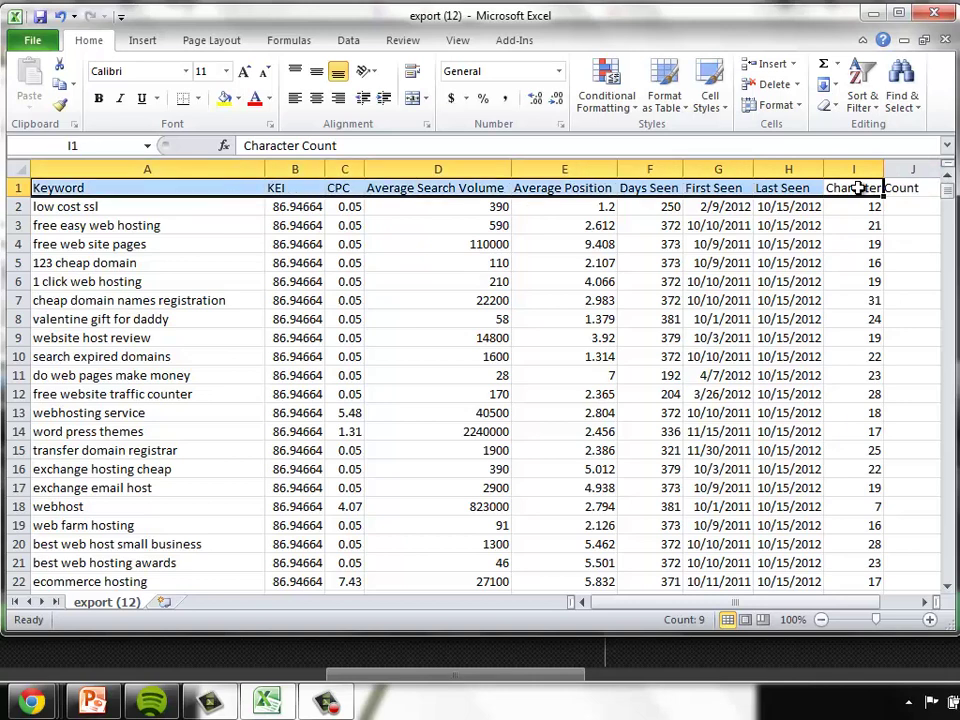
{"action": "key", "text": "ctrl+b"}
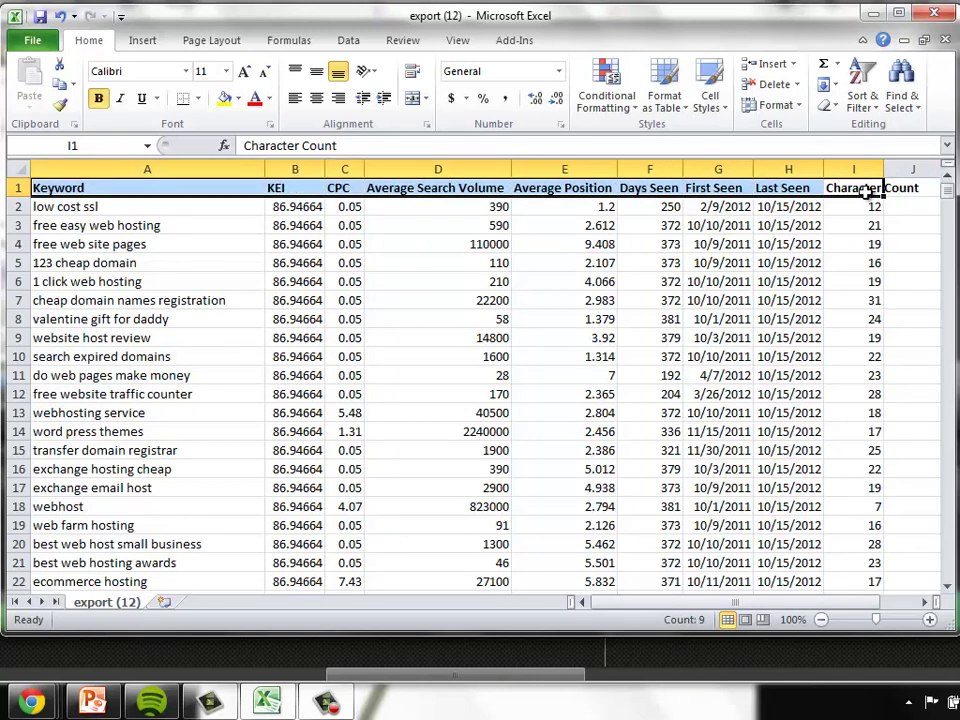
{"action": "left_click", "coordinate": [912, 203]}
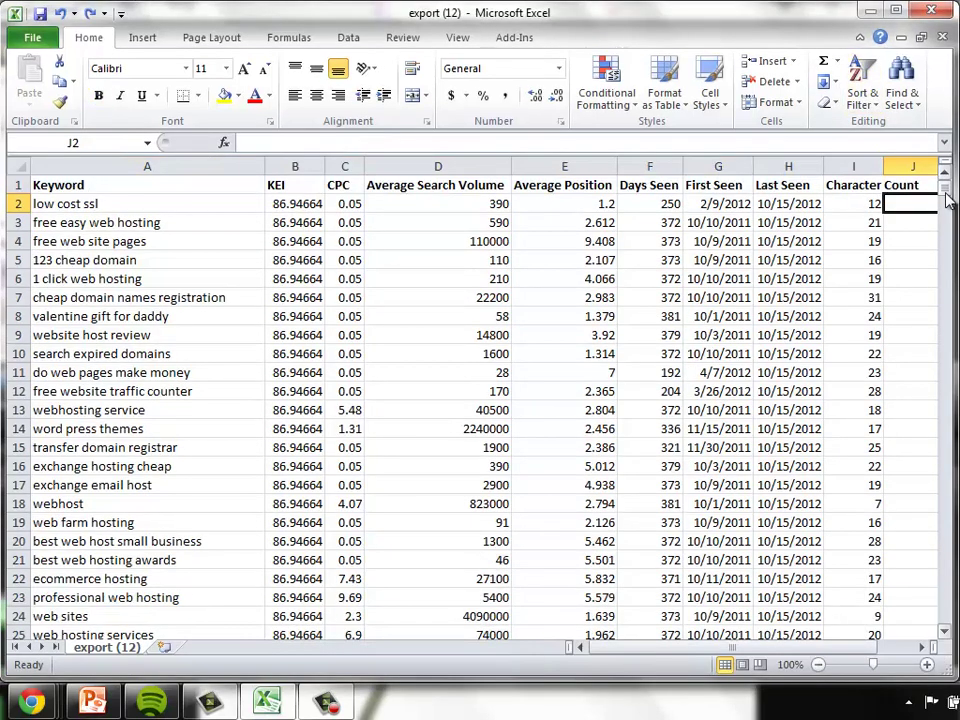
Look down the KEI column for the row where the values drop below 30.
{"action": "left_click", "coordinate": [298, 203]}
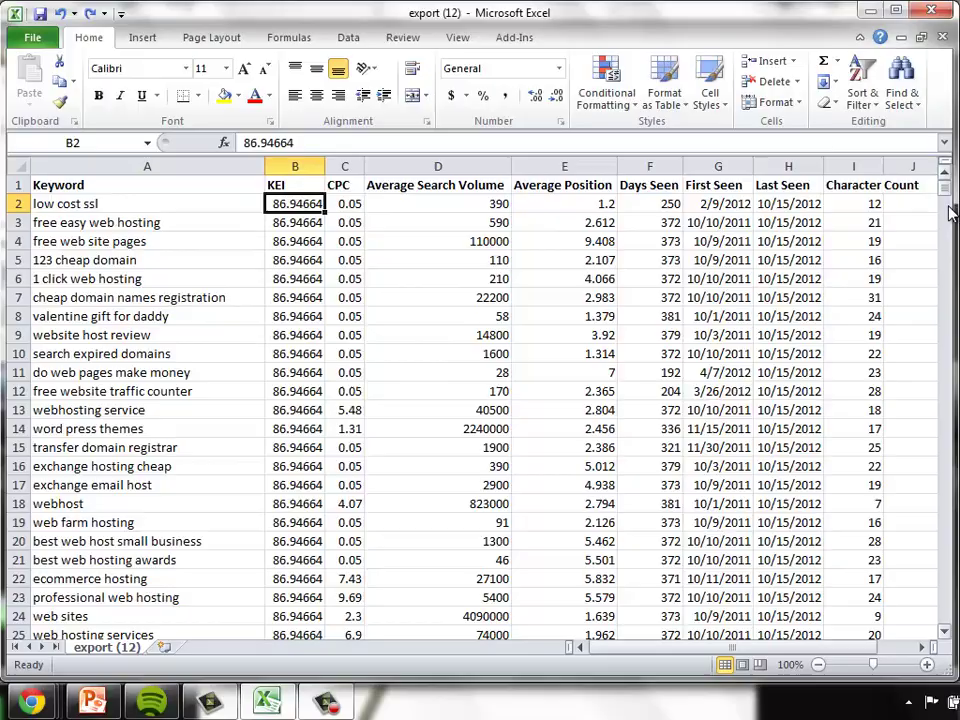
{"action": "left_click_drag", "start_coordinate": [950, 200], "coordinate": [950, 264]}
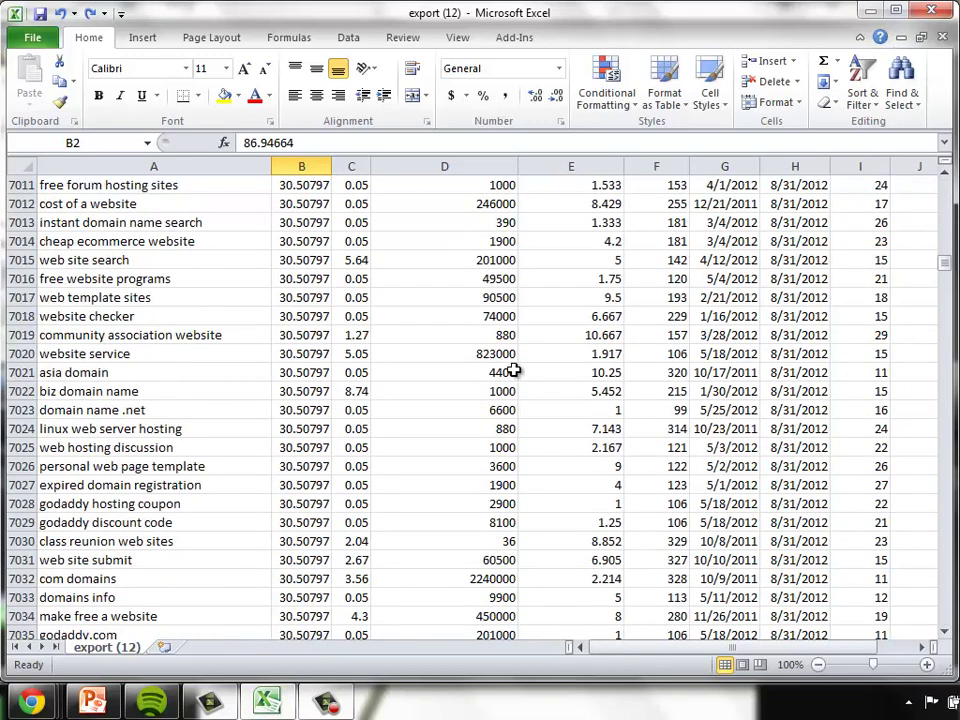
{"action": "left_click", "coordinate": [314, 466]}
{"action": "key", "text": "Down"}
{"action": "key", "text": "Down"}
{"action": "key", "text": "Down"}
{"action": "key", "text": "Down"}
{"action": "key", "text": "Down"}
{"action": "key", "text": "Down"}
{"action": "key", "text": "Down"}
{"action": "key", "text": "Down"}
{"action": "key", "text": "Down"}
{"action": "key", "text": "Down"}
{"action": "key", "text": "Down"}
{"action": "key", "text": "Down"}
{"action": "key", "text": "Down"}
{"action": "key", "text": "Down"}
{"action": "key", "text": "Down"}
{"action": "key", "text": "Down"}
{"action": "key", "text": "Down"}
{"action": "key", "text": "Down"}
{"action": "key", "text": "Down"}
{"action": "key", "text": "Down"}
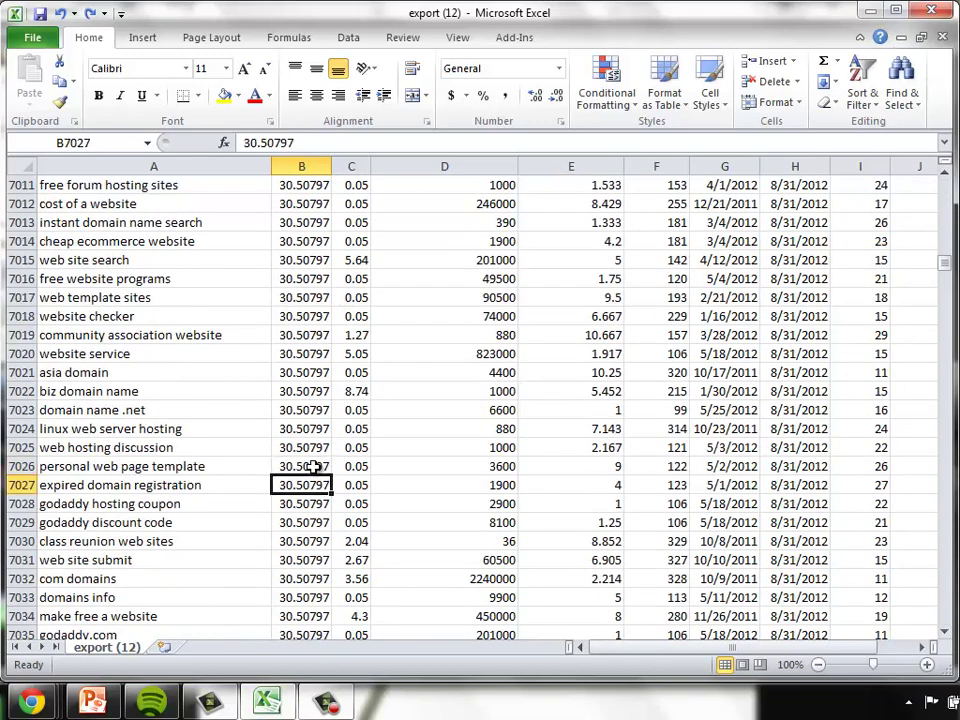
{"action": "key", "text": "Down"}
{"action": "key", "text": "Down"}
{"action": "key", "text": "Down"}
{"action": "key", "text": "Down"}
{"action": "key", "text": "Down"}
{"action": "key", "text": "Down"}
{"action": "key", "text": "Down"}
{"action": "key", "text": "Down"}
{"action": "key", "text": "Down"}
{"action": "key", "text": "Down"}
{"action": "key", "text": "Down"}
{"action": "key", "text": "Down"}
{"action": "key", "text": "Down"}
{"action": "key", "text": "Down"}
{"action": "key", "text": "Down"}
{"action": "key", "text": "Down"}
{"action": "key", "text": "Down"}
{"action": "key", "text": "Down"}
{"action": "key", "text": "Down"}
{"action": "key", "text": "Down"}
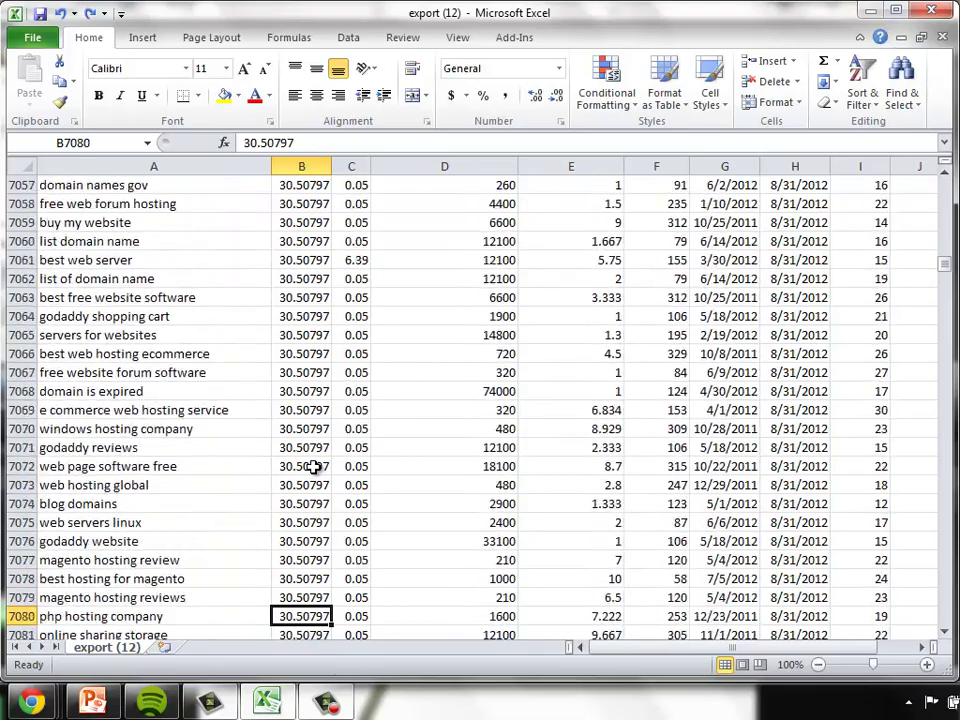
{"action": "key", "text": "Down"}
{"action": "key", "text": "Down"}
{"action": "key", "text": "Down"}
{"action": "key", "text": "Down"}
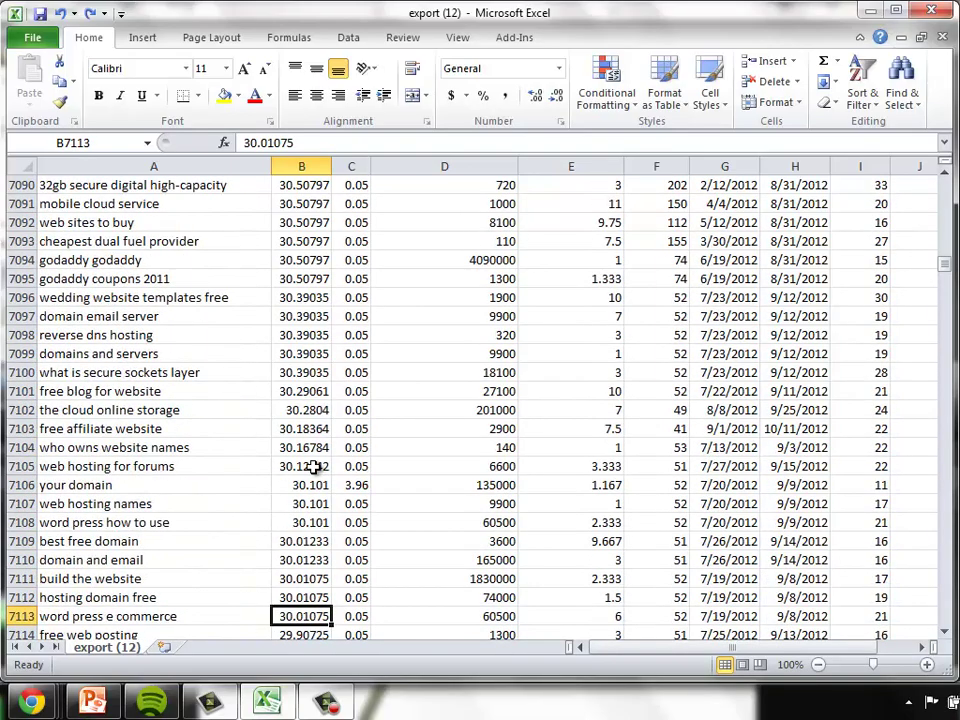
{"action": "key", "text": "Down"}
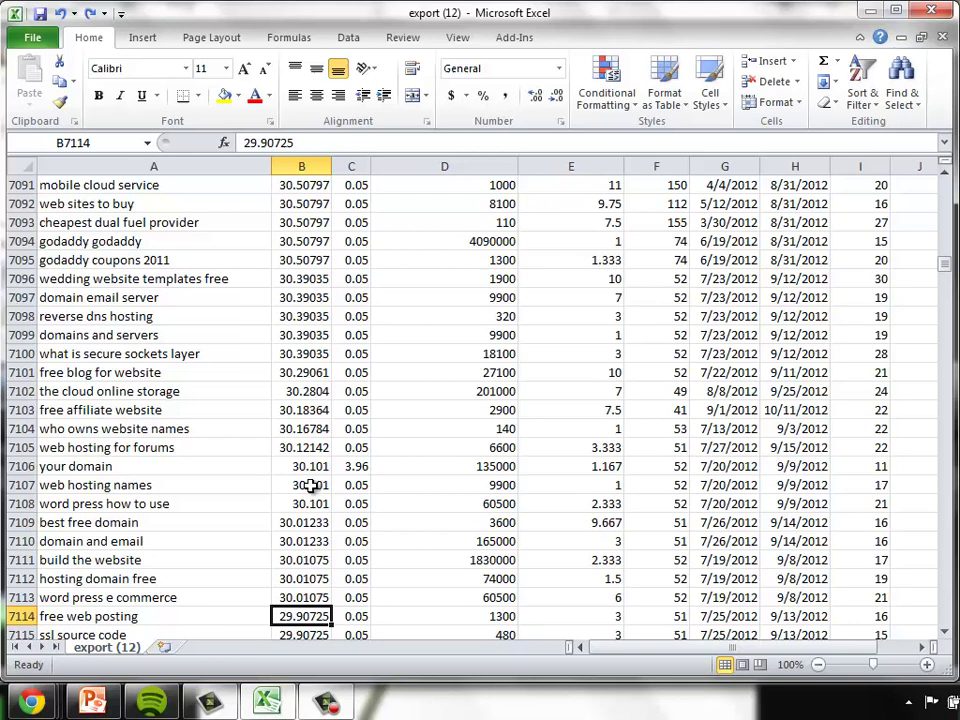
Clear the contents of all rows with a KEI below 30, from row 7114 down past the end of the data.
{"action": "left_click", "coordinate": [20, 616]}
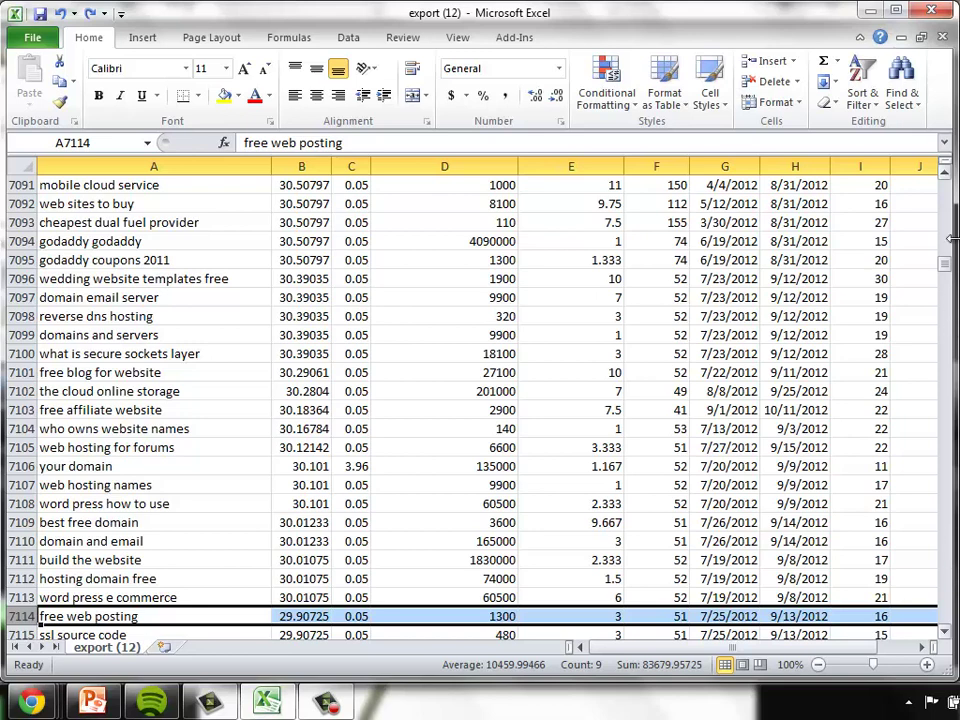
{"action": "left_click_drag", "start_coordinate": [947, 268], "coordinate": [945, 324]}
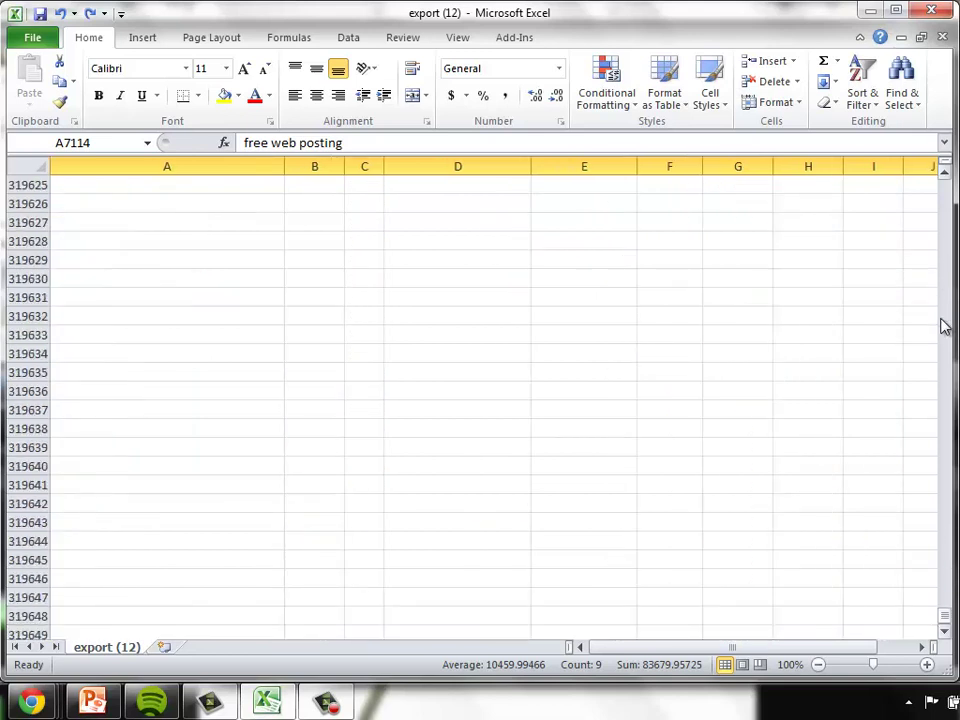
{"action": "left_click", "coordinate": [8, 277], "text": "shift"}
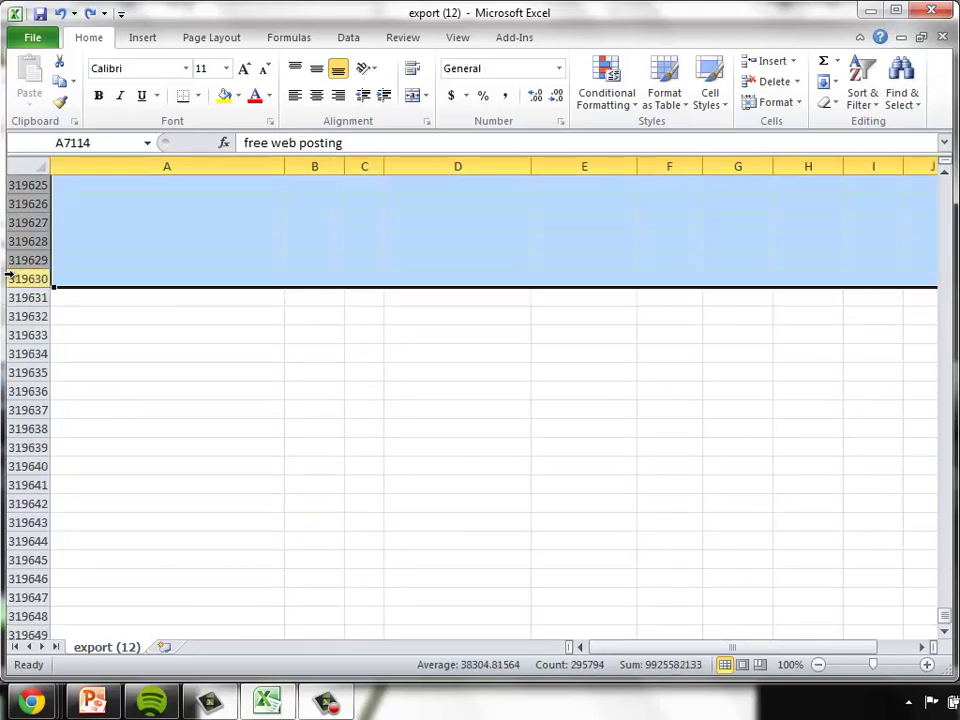
{"action": "key", "text": "Delete"}
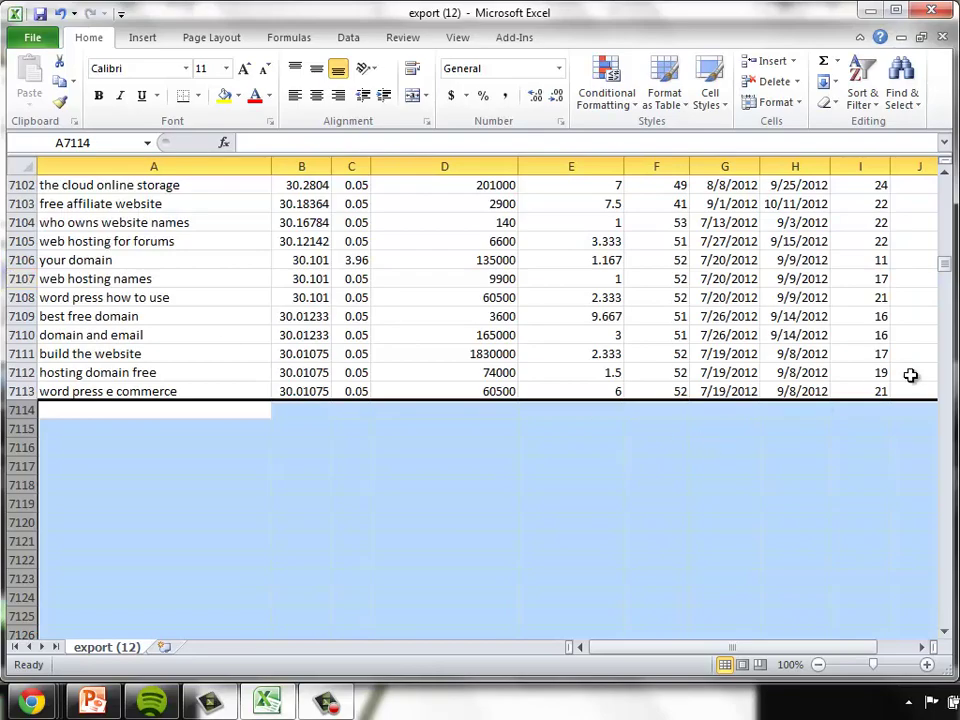
Sort the keyword list by Character Count on values, from smallest to largest, with the headers kept in row 1.
{"action": "left_click_drag", "start_coordinate": [945, 266], "coordinate": [945, 190]}
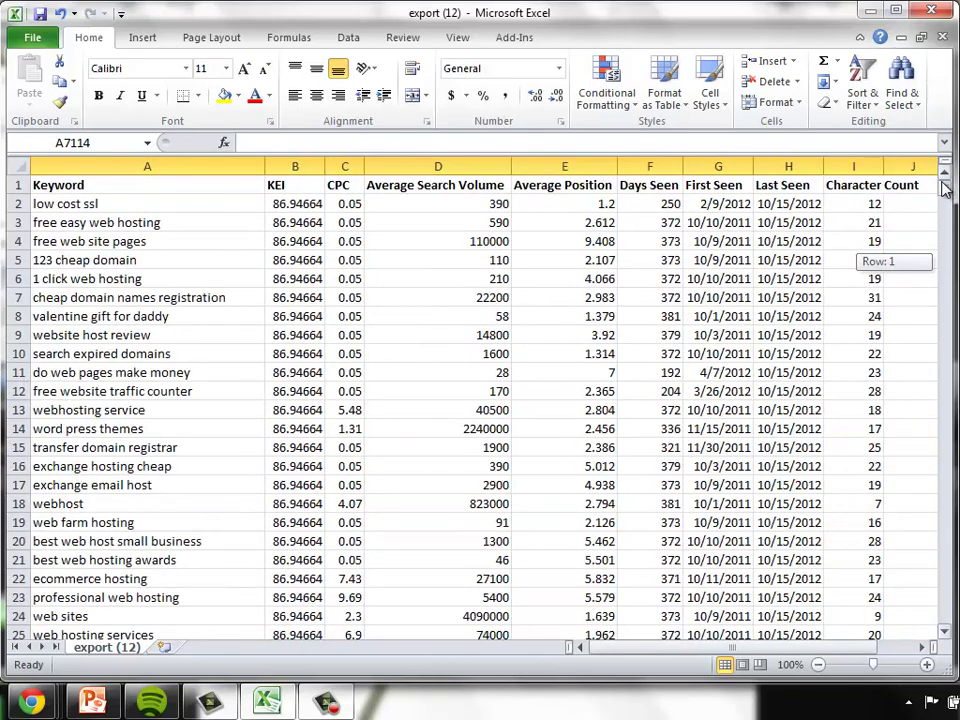
{"action": "left_click", "coordinate": [114, 189]}
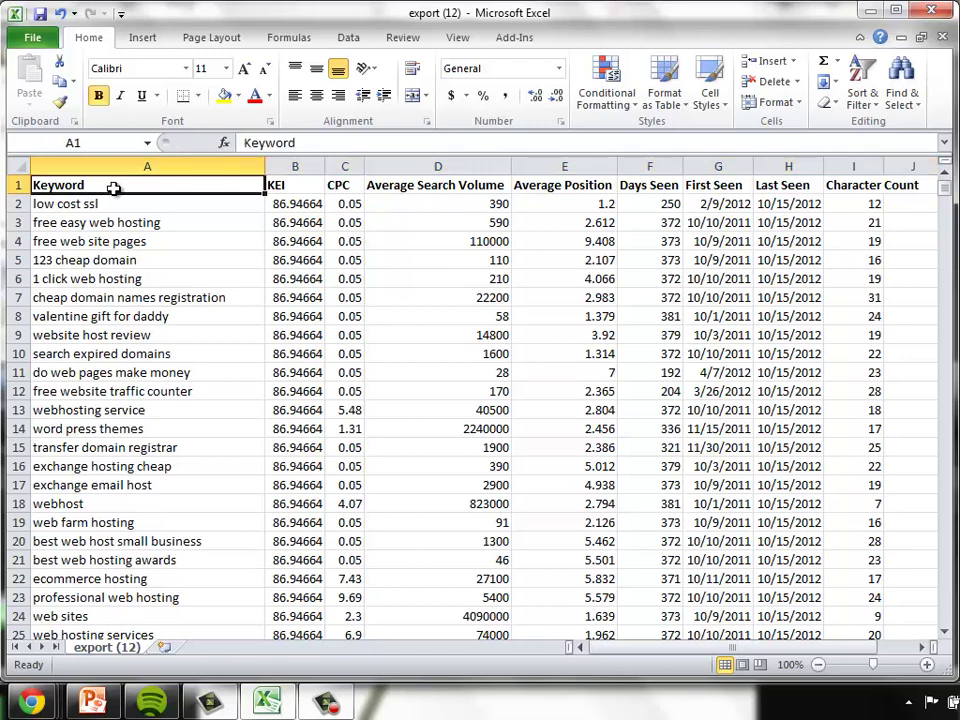
{"action": "left_click", "coordinate": [860, 82]}
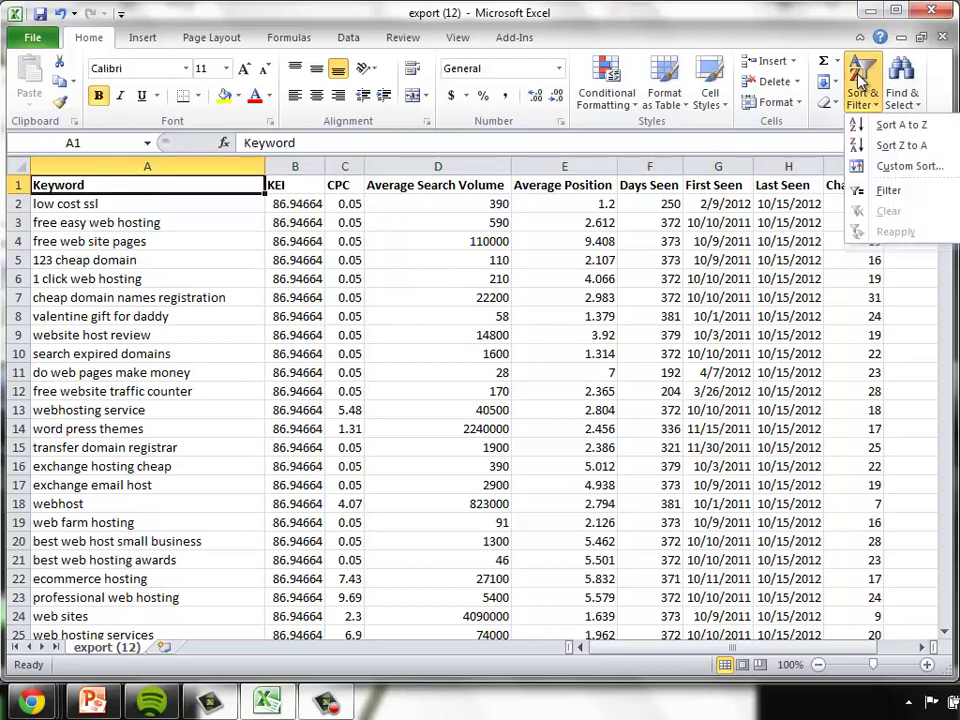
{"action": "left_click", "coordinate": [870, 167]}
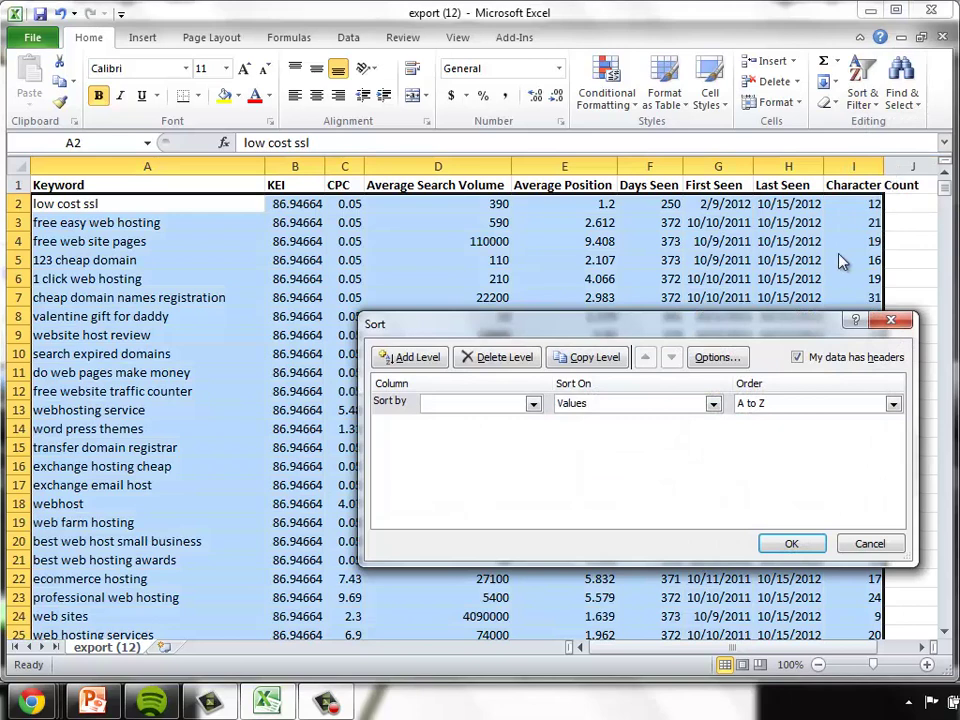
{"action": "left_click", "coordinate": [490, 410]}
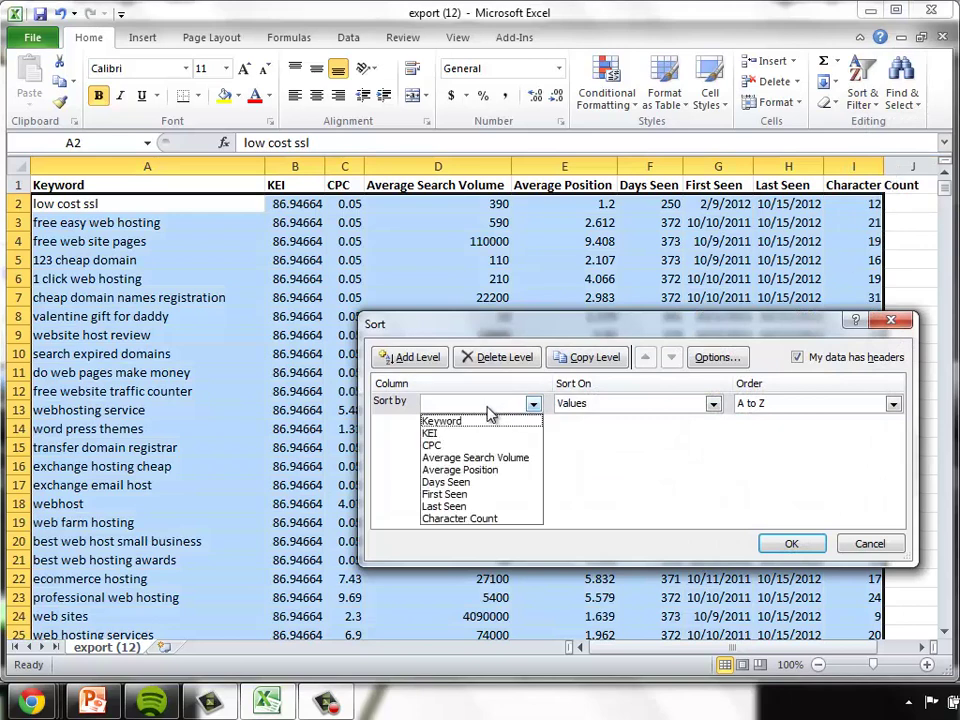
{"action": "left_click", "coordinate": [488, 519]}
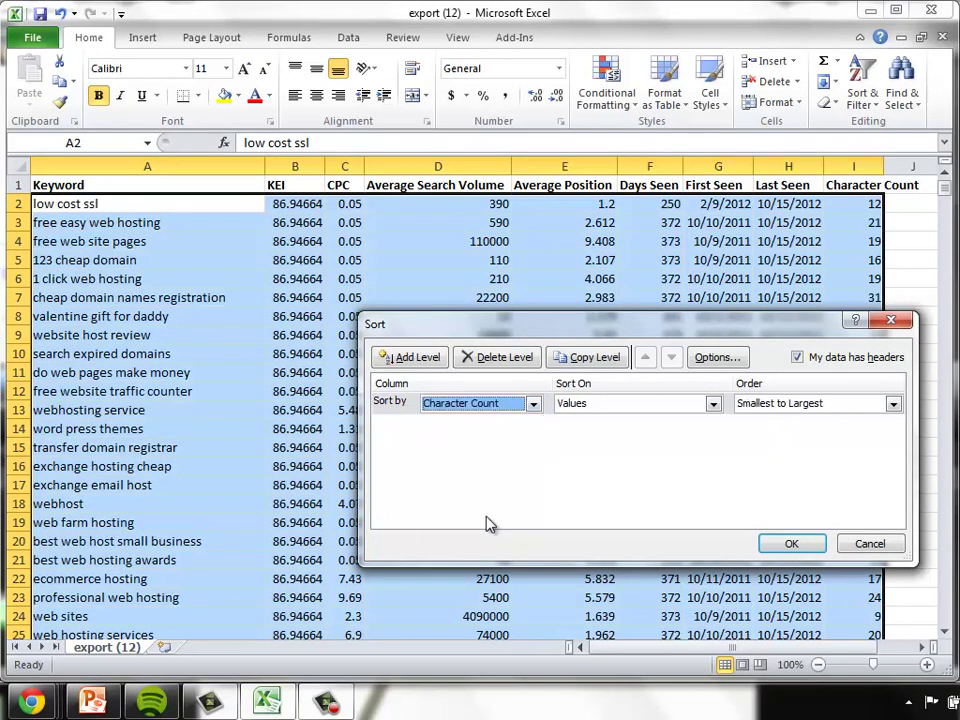
{"action": "left_click", "coordinate": [790, 543]}
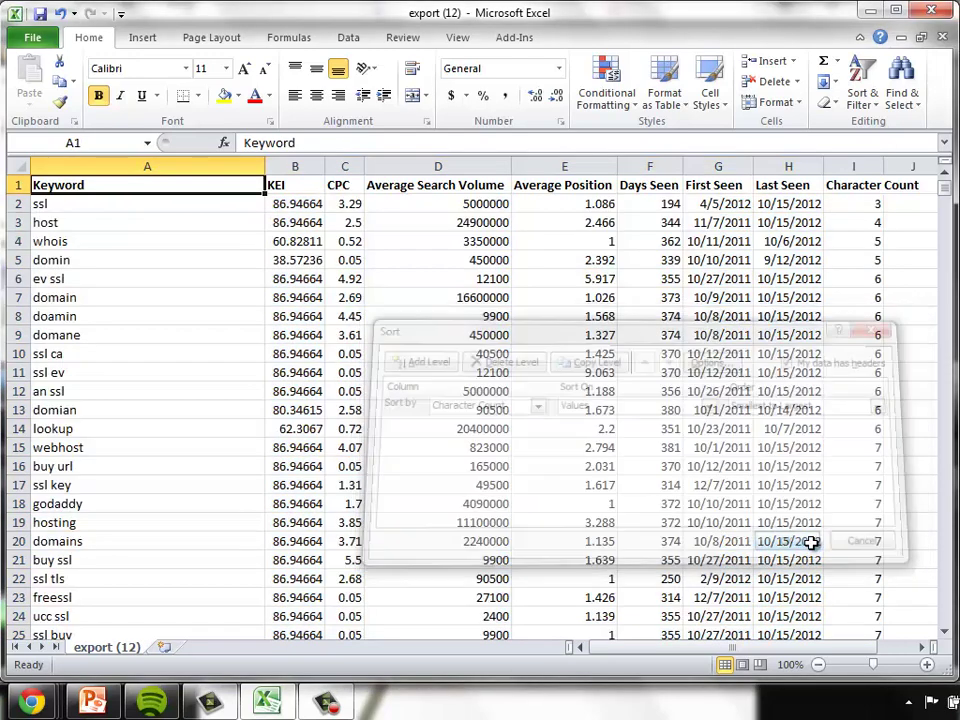
Review the shortest keywords in column A, going down from the first one.
{"action": "left_click", "coordinate": [86, 207]}
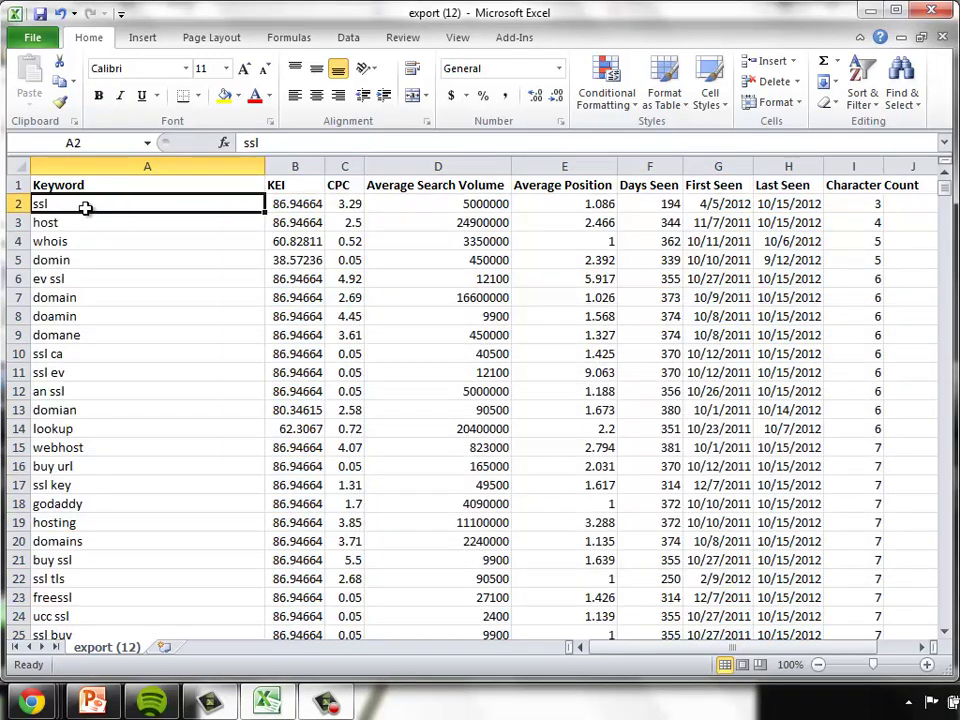
{"action": "key", "text": "Down"}
{"action": "key", "text": "Down"}
{"action": "key", "text": "Down"}
{"action": "key", "text": "Down"}
{"action": "key", "text": "Down"}
{"action": "key", "text": "Down"}
{"action": "key", "text": "Down"}
{"action": "key", "text": "Down"}
{"action": "key", "text": "Down"}
{"action": "key", "text": "Down"}
{"action": "key", "text": "Down"}
{"action": "key", "text": "Down"}
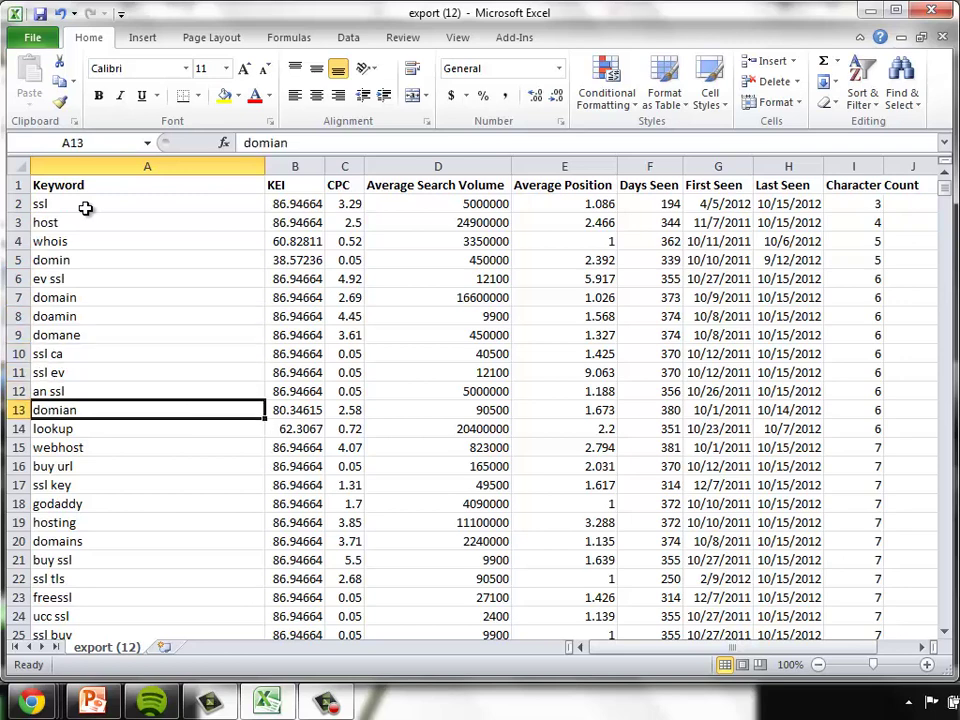
{"action": "left_click", "coordinate": [948, 485]}
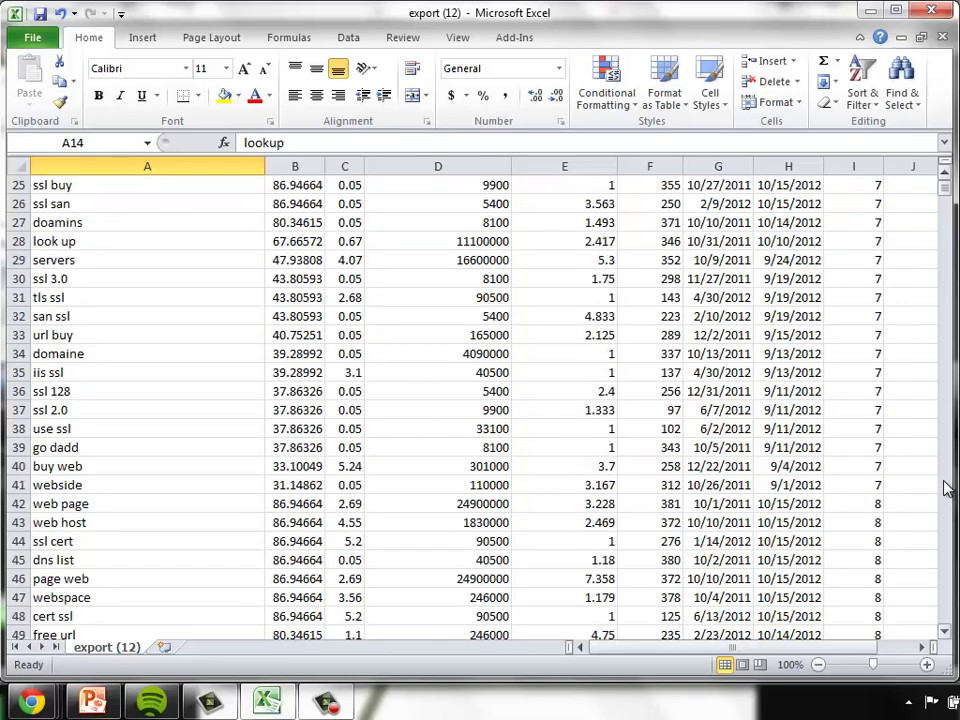
{"action": "left_click", "coordinate": [948, 485]}
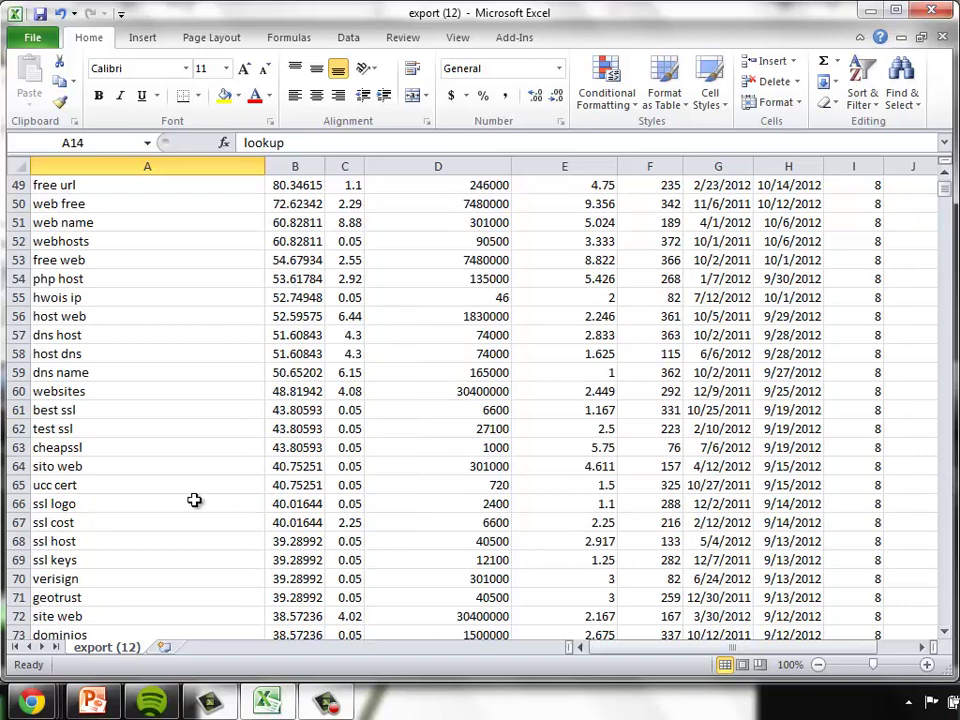
Highlight rows 66 to 69, from "ssl logo" to "ssl keys", with a yellow fill.
{"action": "key", "text": "Down"}
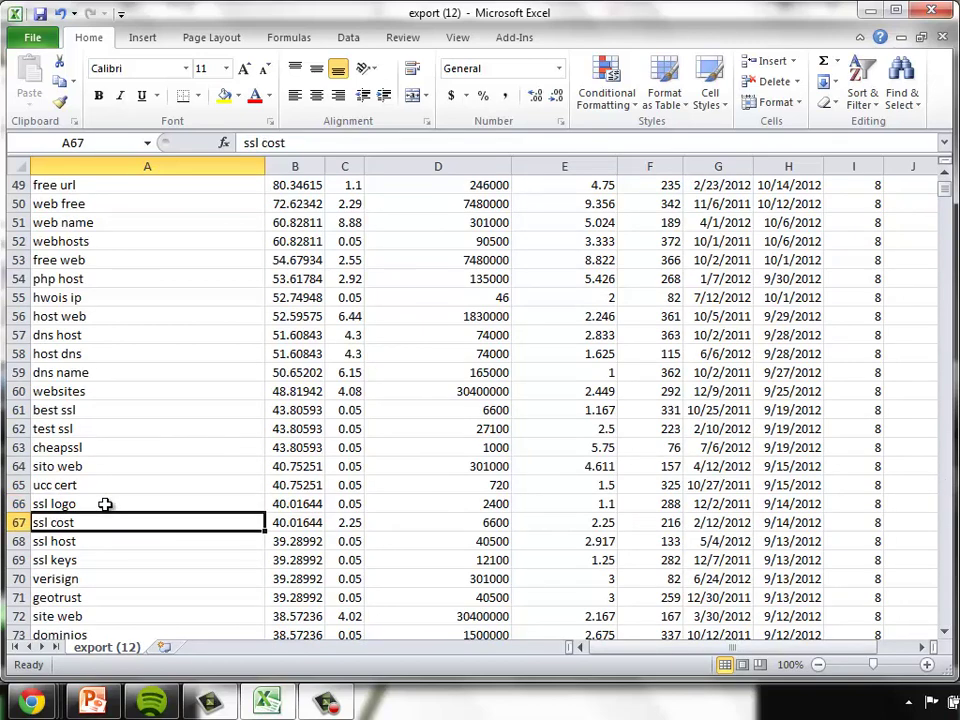
{"action": "key", "text": "Down"}
{"action": "key", "text": "Down"}
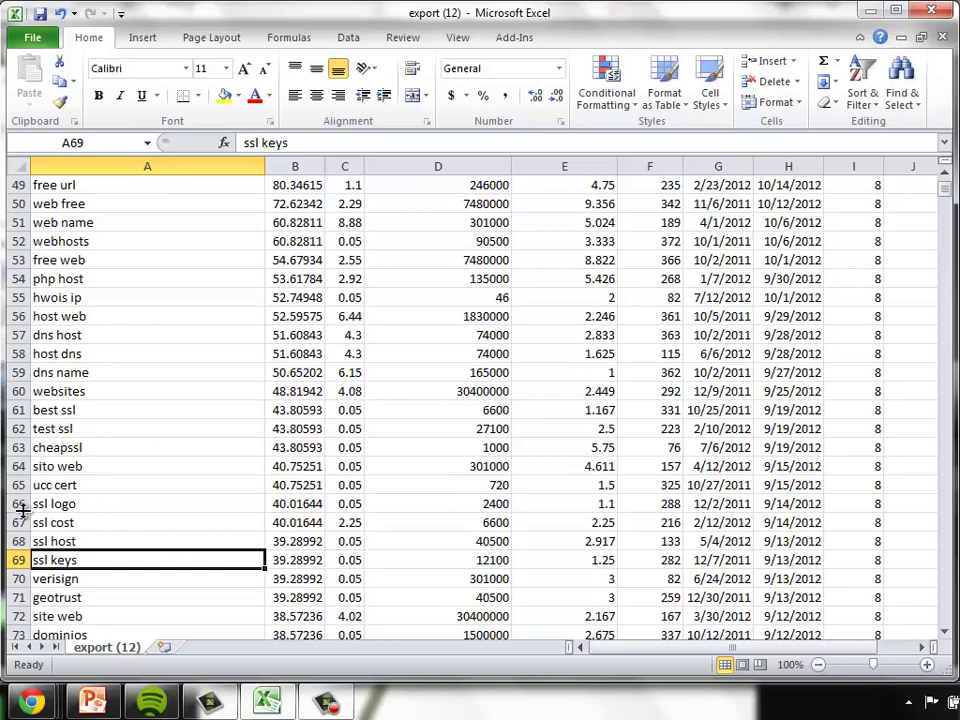
{"action": "left_click_drag", "start_coordinate": [18, 503], "coordinate": [12, 560]}
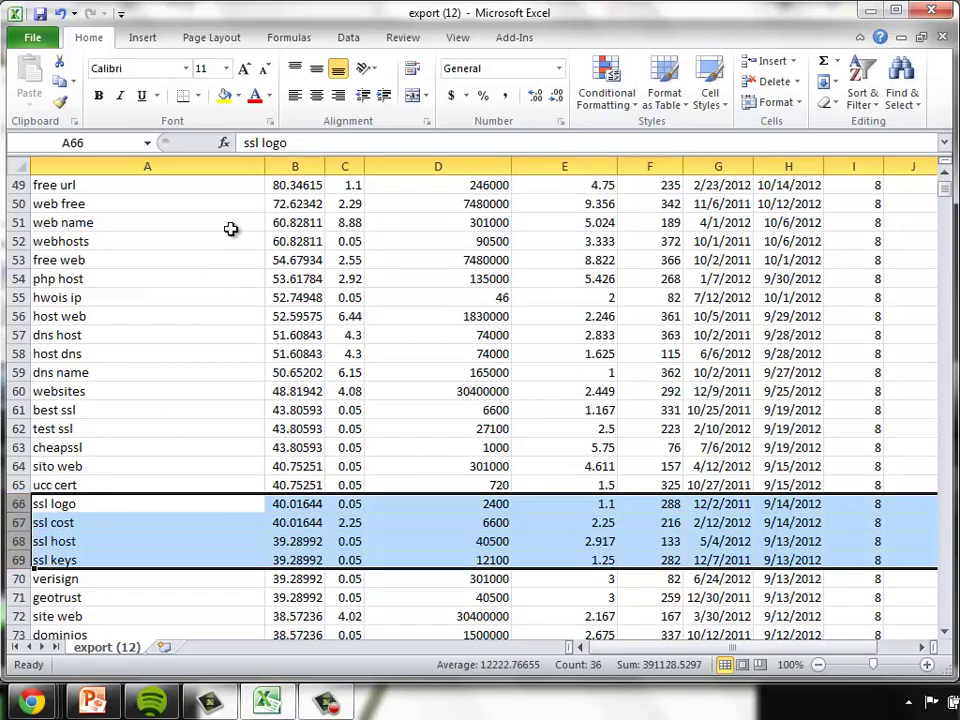
{"action": "left_click", "coordinate": [228, 100]}
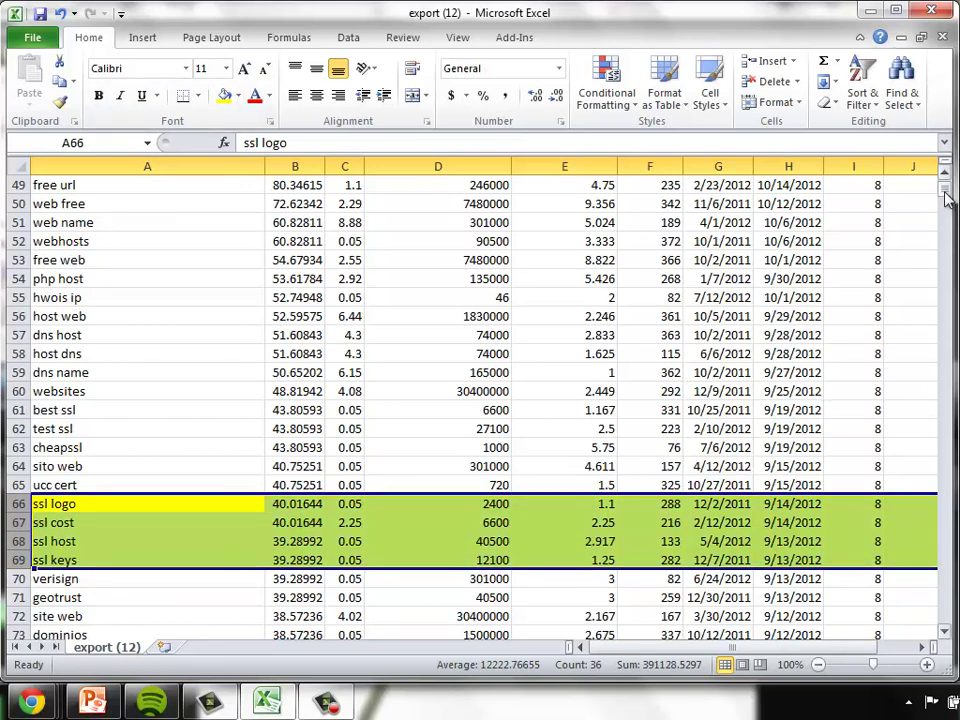
Sort the list by Character Count and add a second level by KEI, both from smallest to largest.
{"action": "left_click_drag", "start_coordinate": [945, 193], "coordinate": [946, 190]}
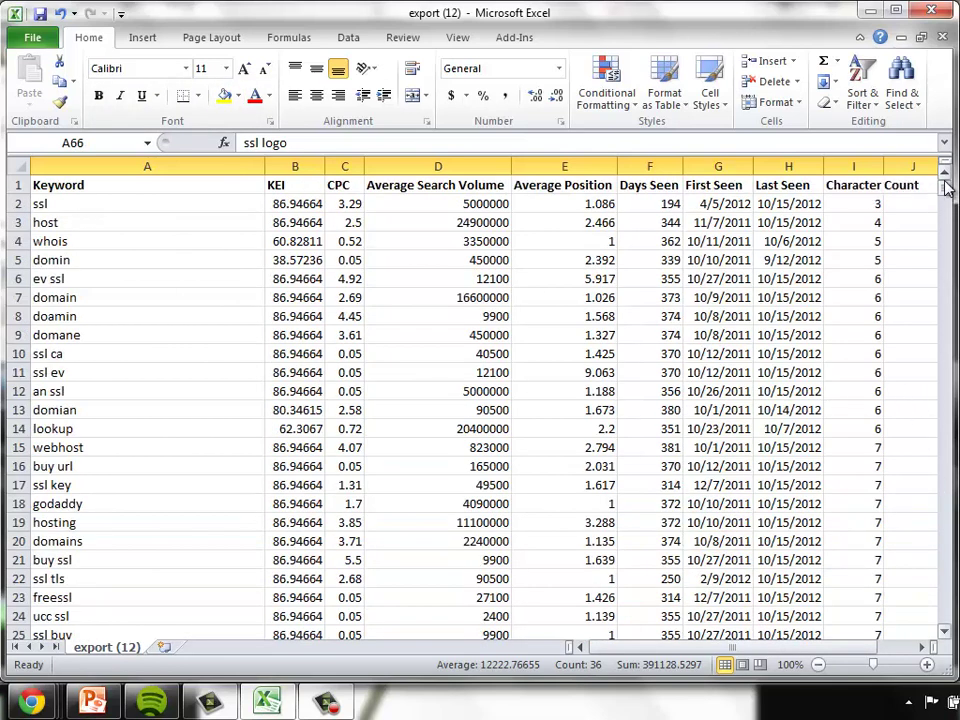
{"action": "left_click", "coordinate": [141, 199]}
{"action": "left_click", "coordinate": [137, 186]}
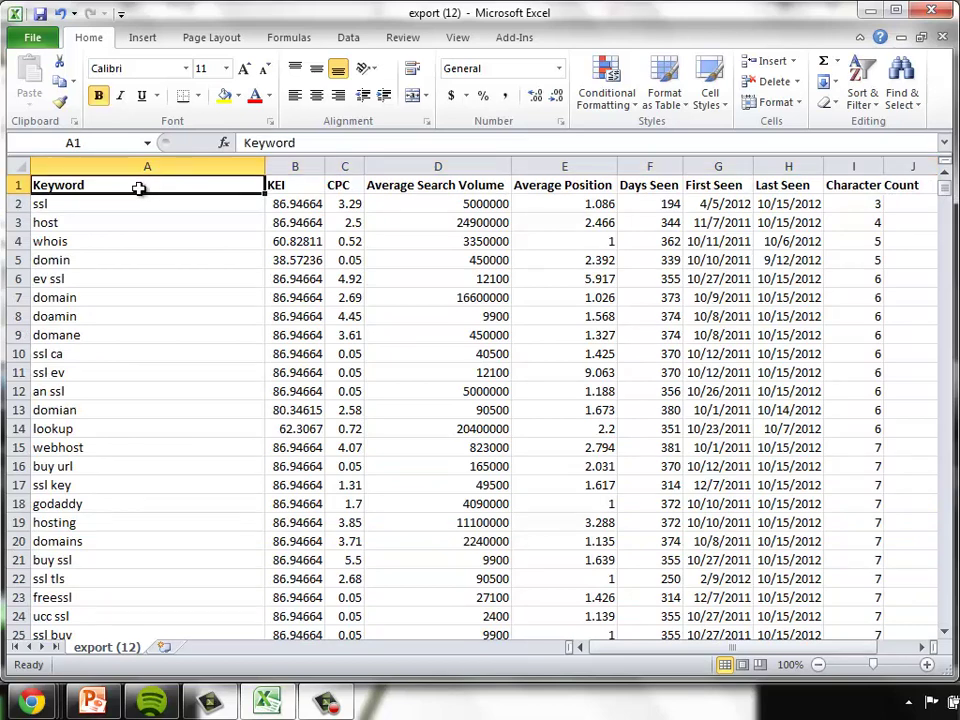
{"action": "left_click", "coordinate": [864, 104]}
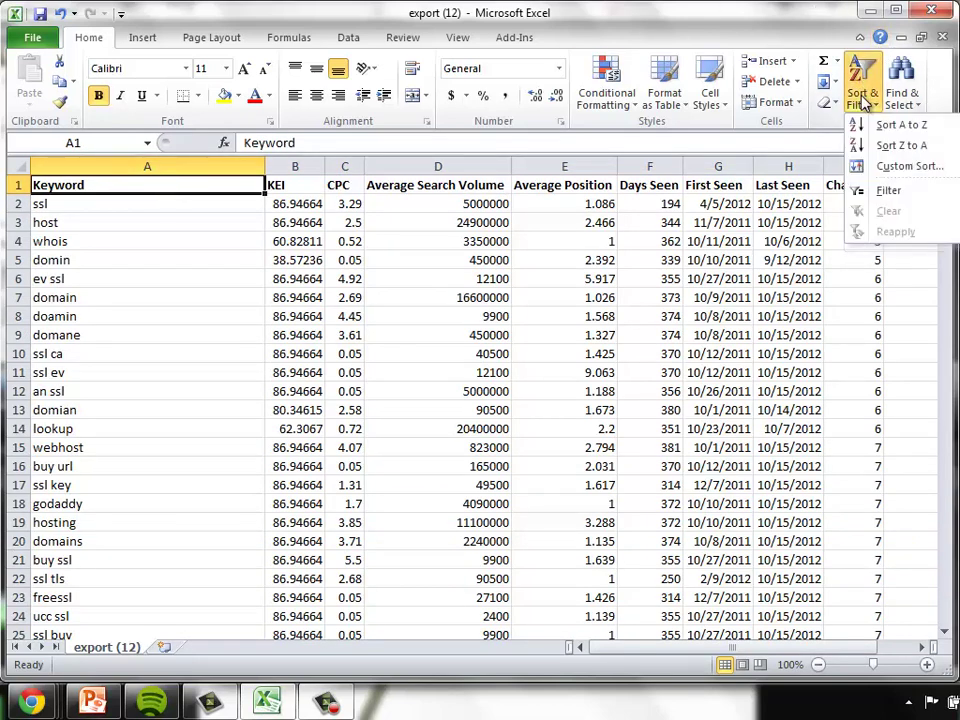
{"action": "left_click", "coordinate": [880, 166]}
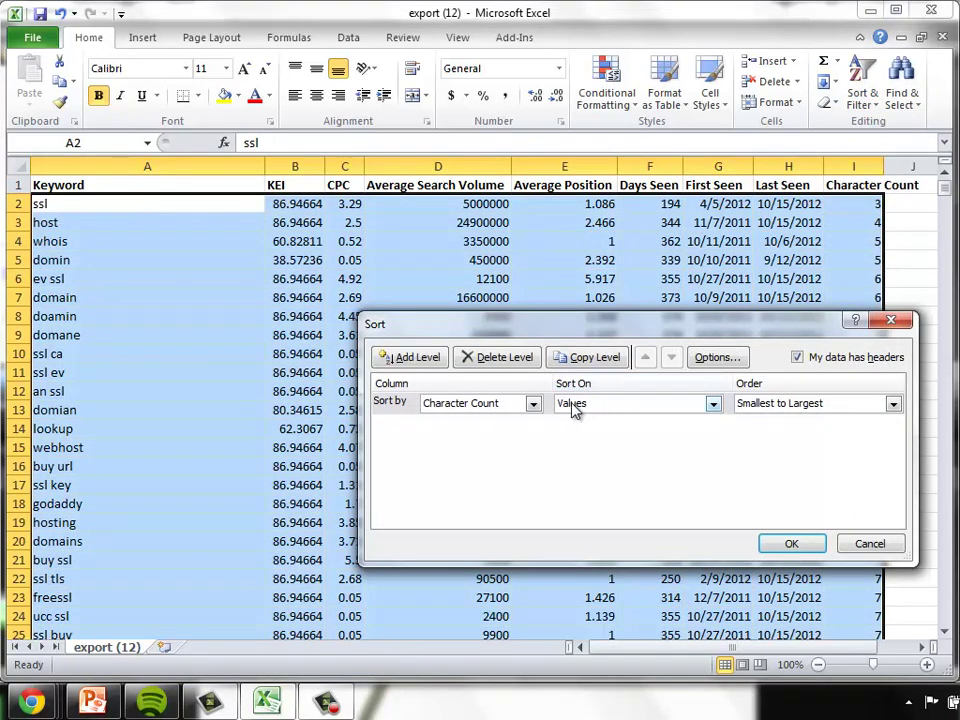
{"action": "left_click", "coordinate": [432, 364]}
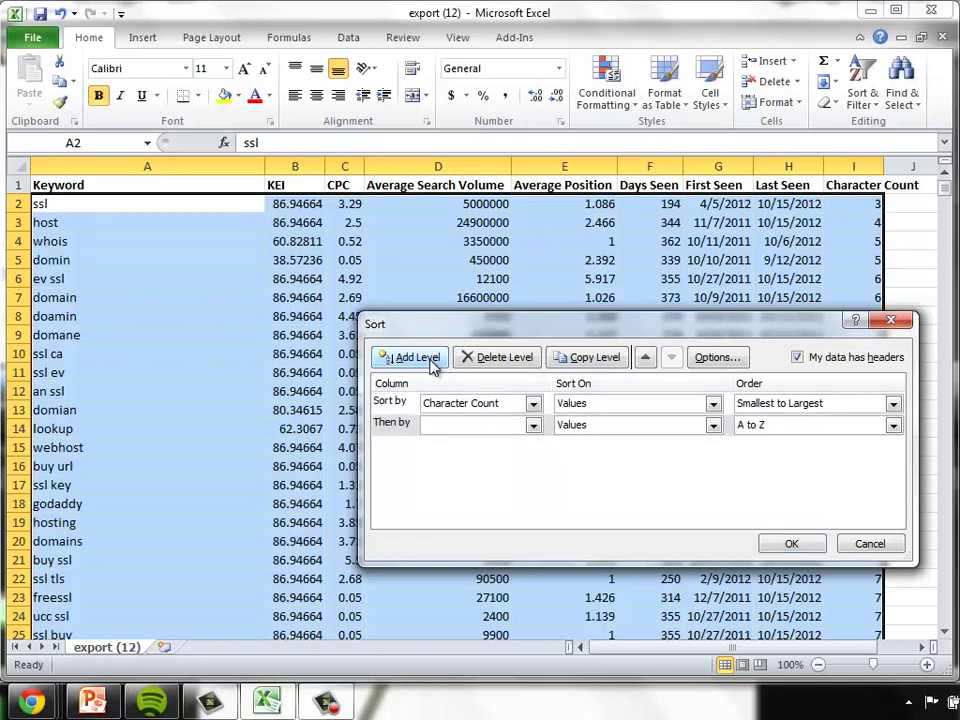
{"action": "left_click", "coordinate": [534, 429]}
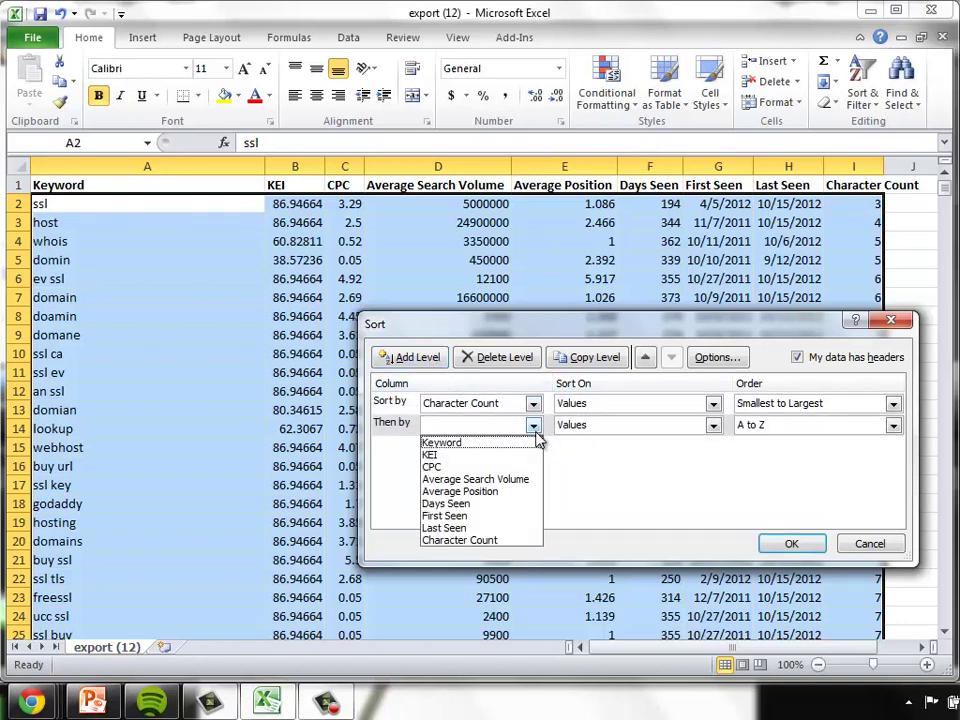
{"action": "left_click", "coordinate": [508, 455]}
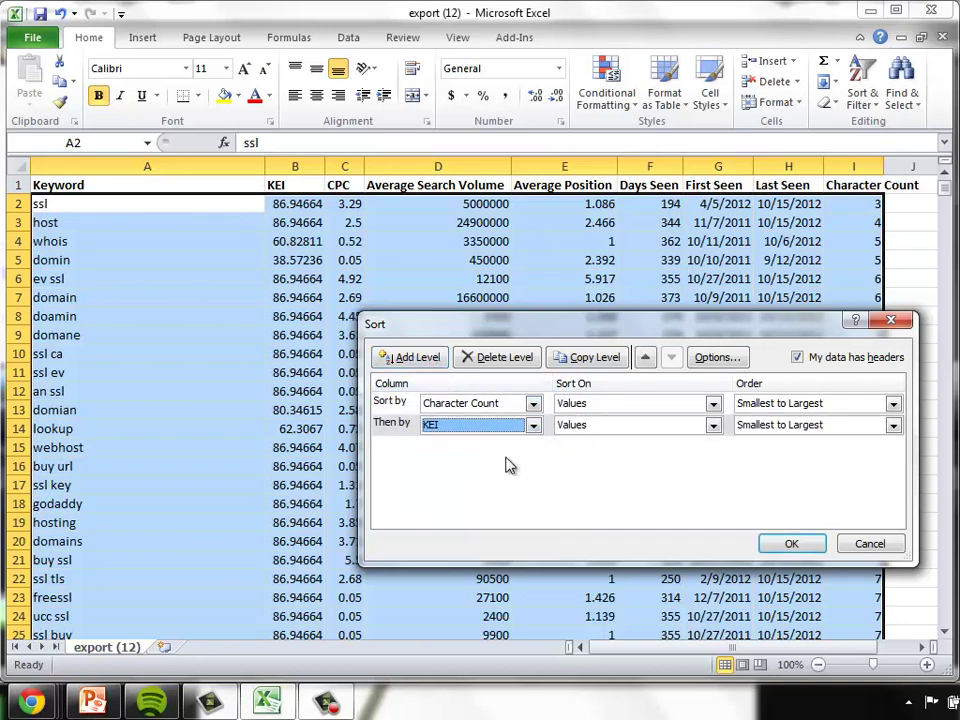
{"action": "left_click", "coordinate": [800, 545]}
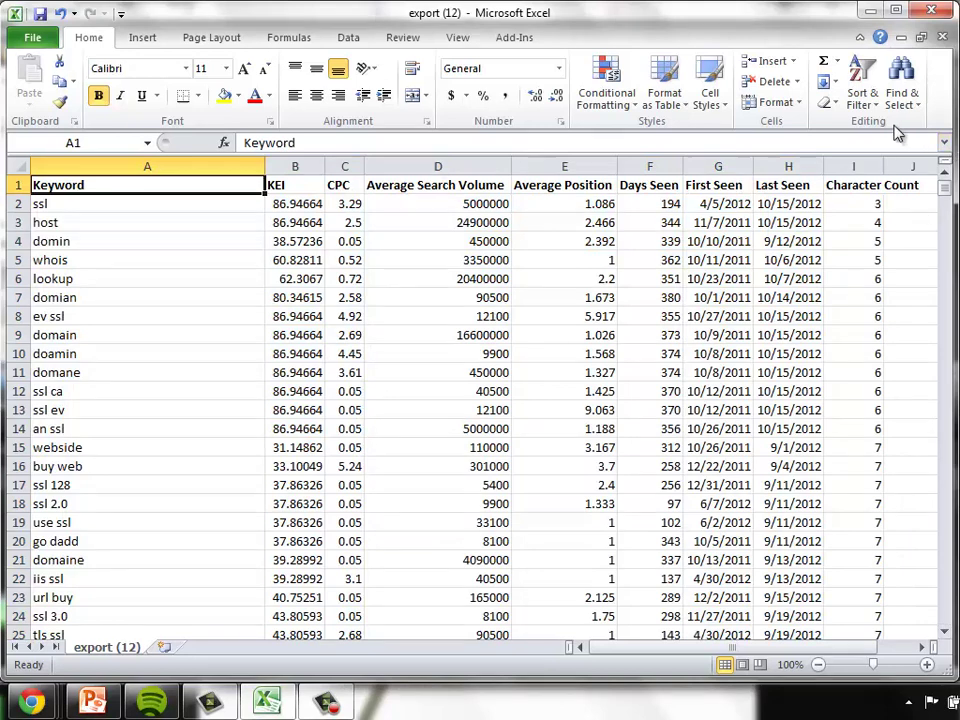
Turn on filtering for the header row of the keyword list.
{"action": "left_click", "coordinate": [864, 100]}
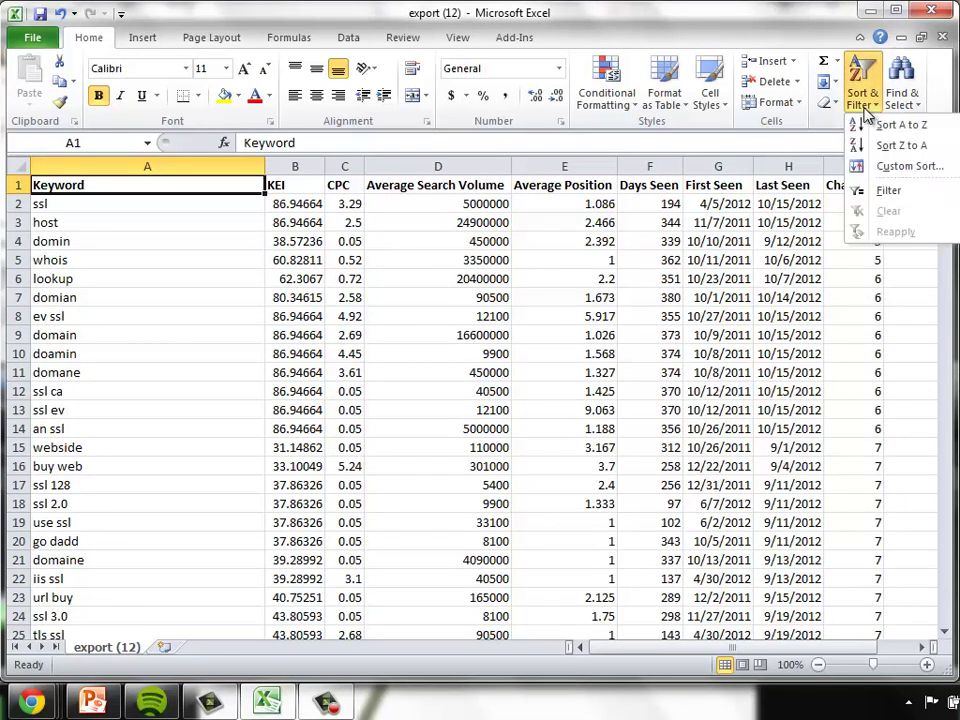
{"action": "left_click", "coordinate": [880, 191]}
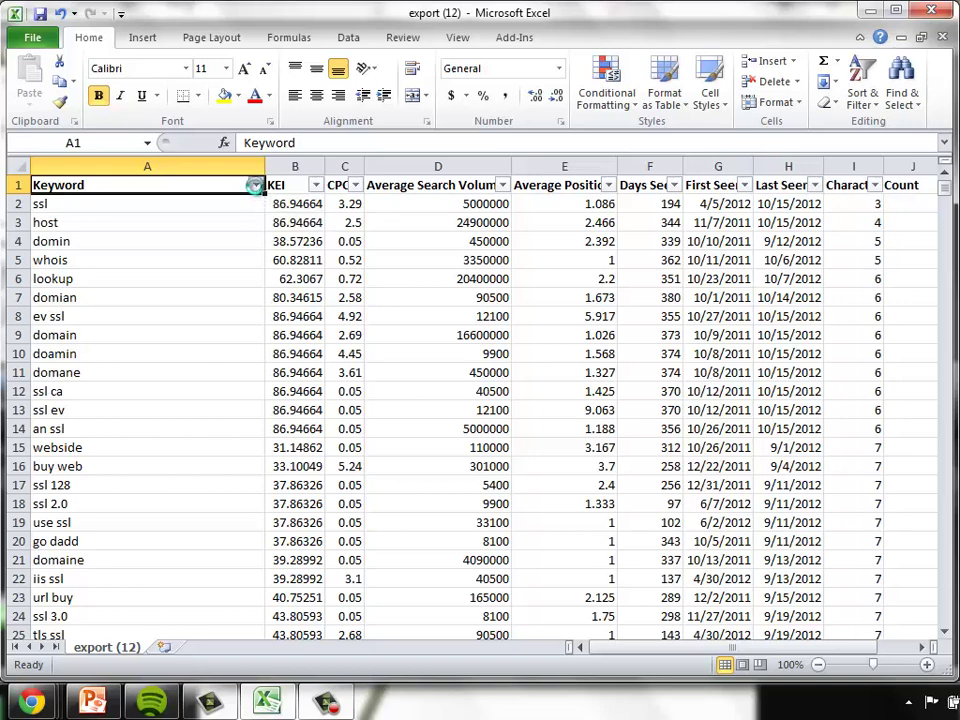
Filter the Keyword column to show only keywords that contain "ssl".
{"action": "left_click", "coordinate": [256, 185]}
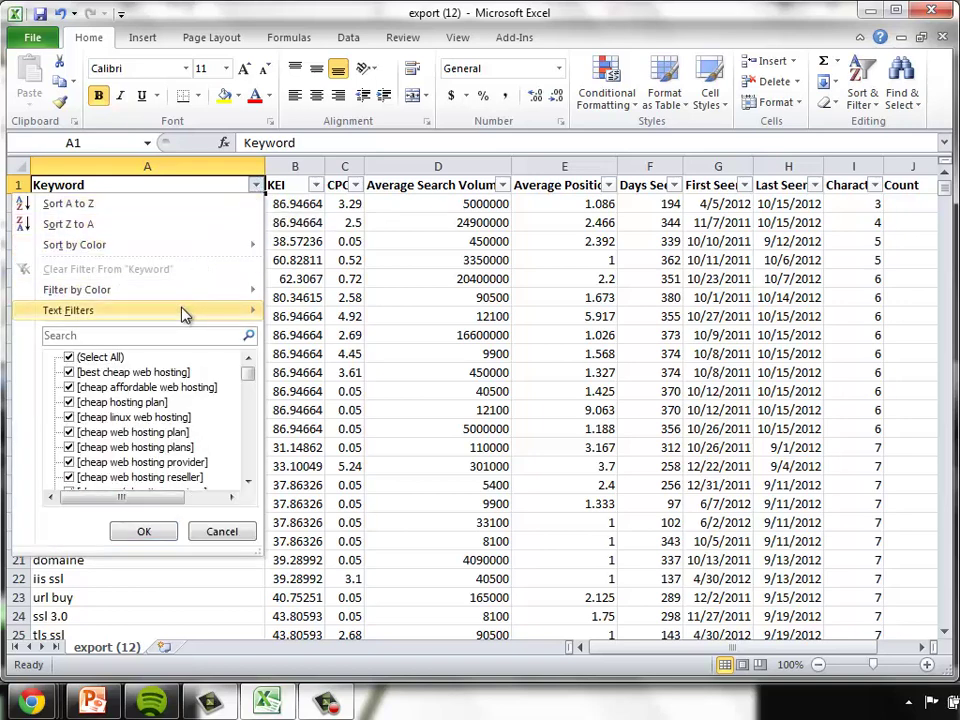
{"action": "mouse_move", "coordinate": [183, 313]}
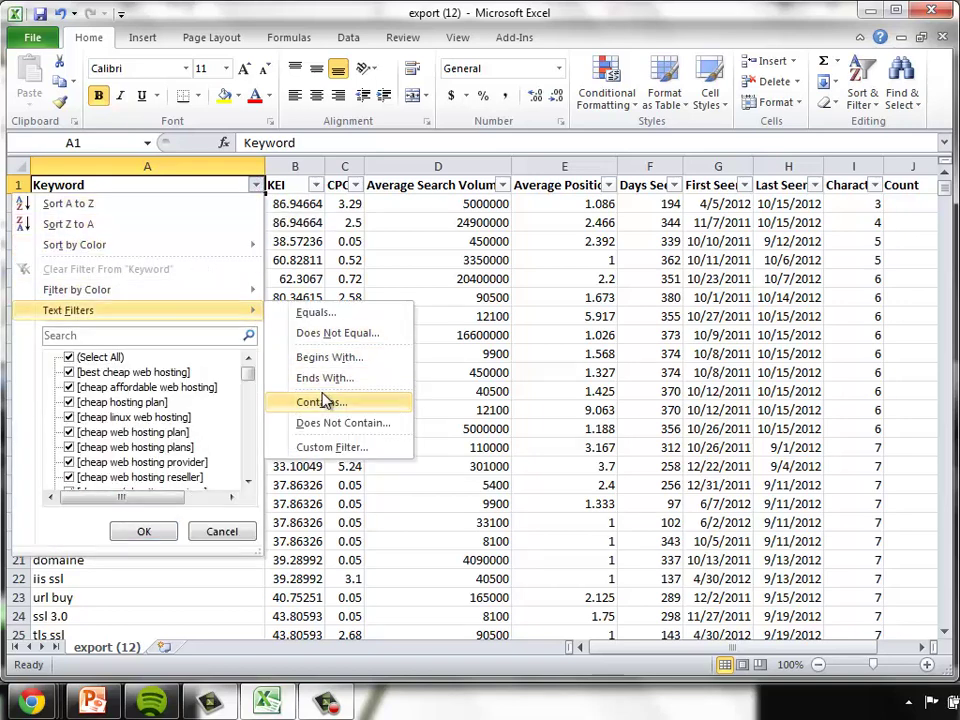
{"action": "left_click", "coordinate": [331, 409]}
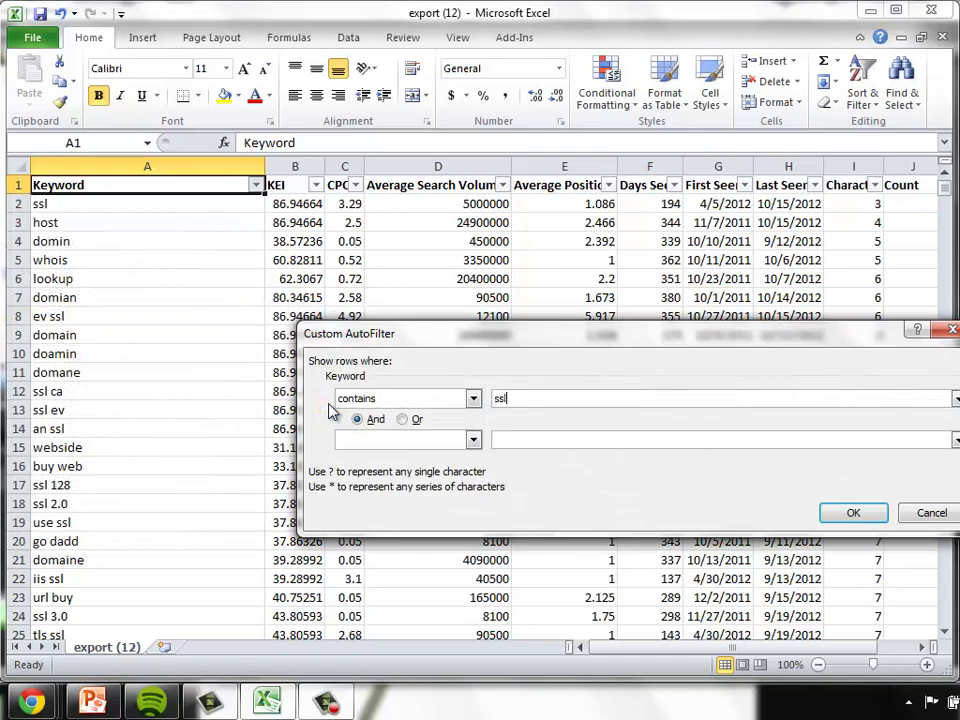
{"action": "left_click", "coordinate": [853, 512]}
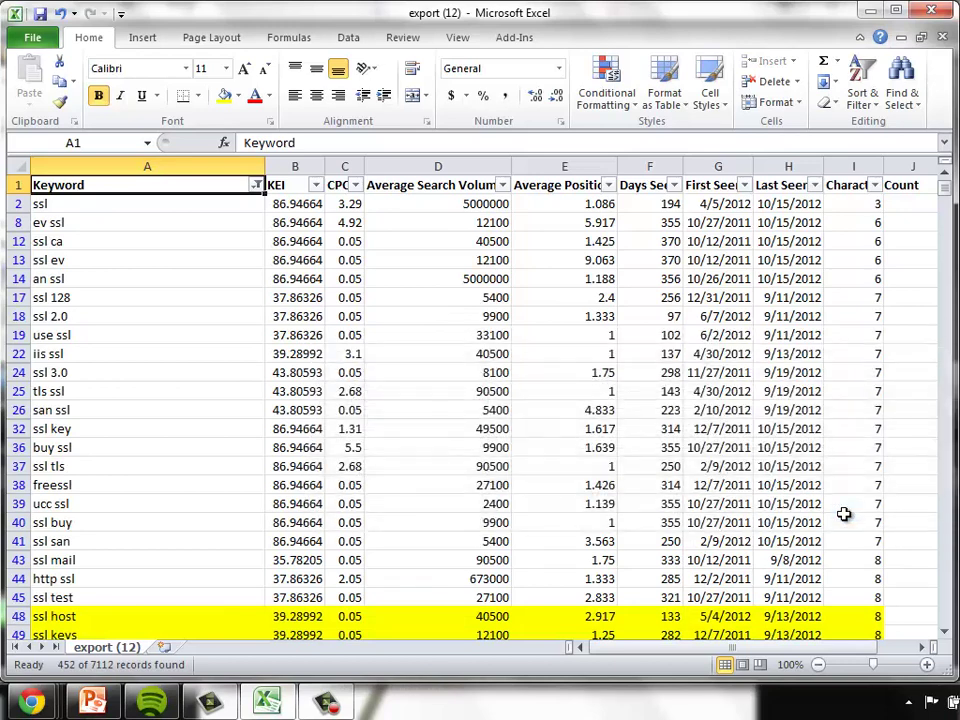
Highlight the visible rows 36 to 37 and 39 to 45, from "buy ssl" to "ssl test" without "freessl", with a yellow fill.
{"action": "left_click", "coordinate": [18, 522]}
{"action": "key", "text": "shift+Down"}
{"action": "key", "text": "shift+Down"}
{"action": "key", "text": "shift+Down"}
{"action": "key", "text": "shift+Down"}
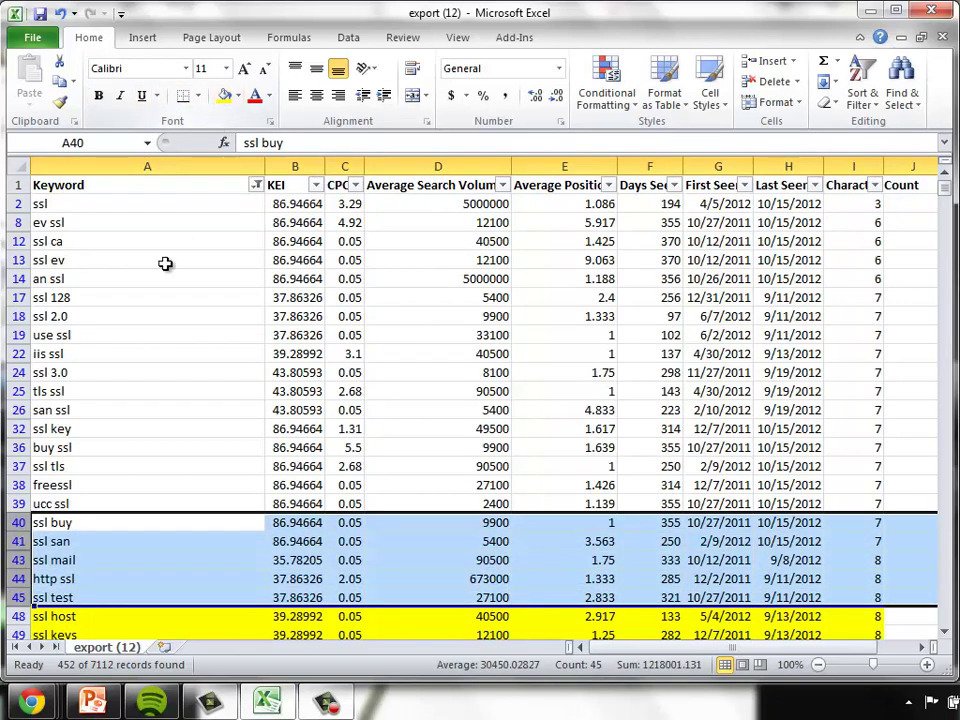
{"action": "left_click", "coordinate": [18, 447]}
{"action": "mouse_move", "coordinate": [18, 447]}
{"action": "left_mouse_down"}
{"action": "mouse_move", "coordinate": [18, 489]}
{"action": "mouse_move", "coordinate": [18, 466]}
{"action": "left_mouse_up"}
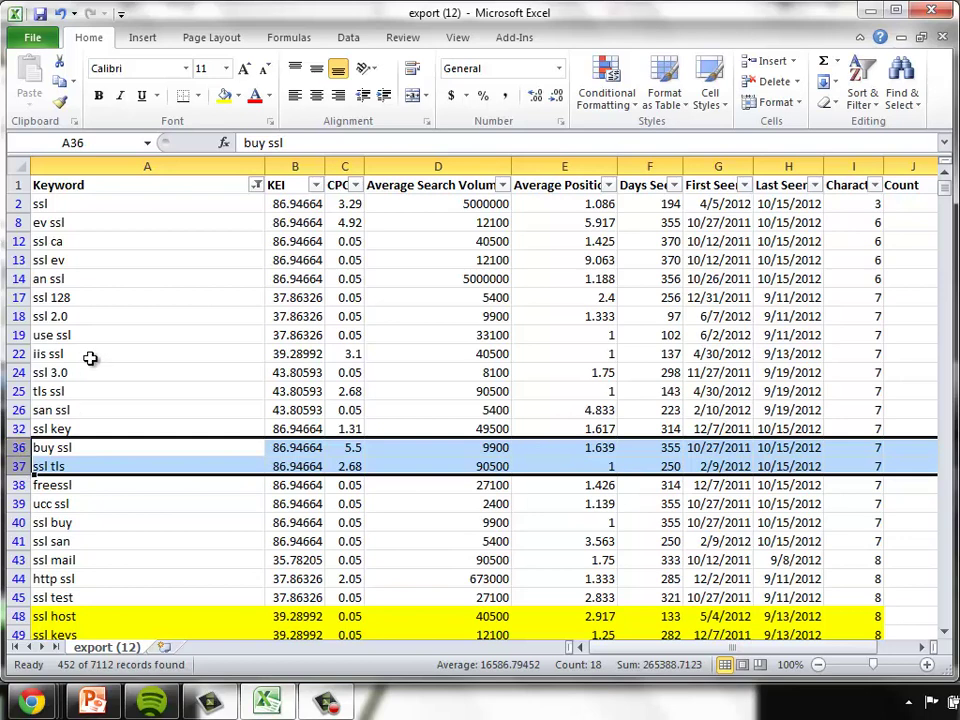
{"action": "left_click", "coordinate": [224, 97]}
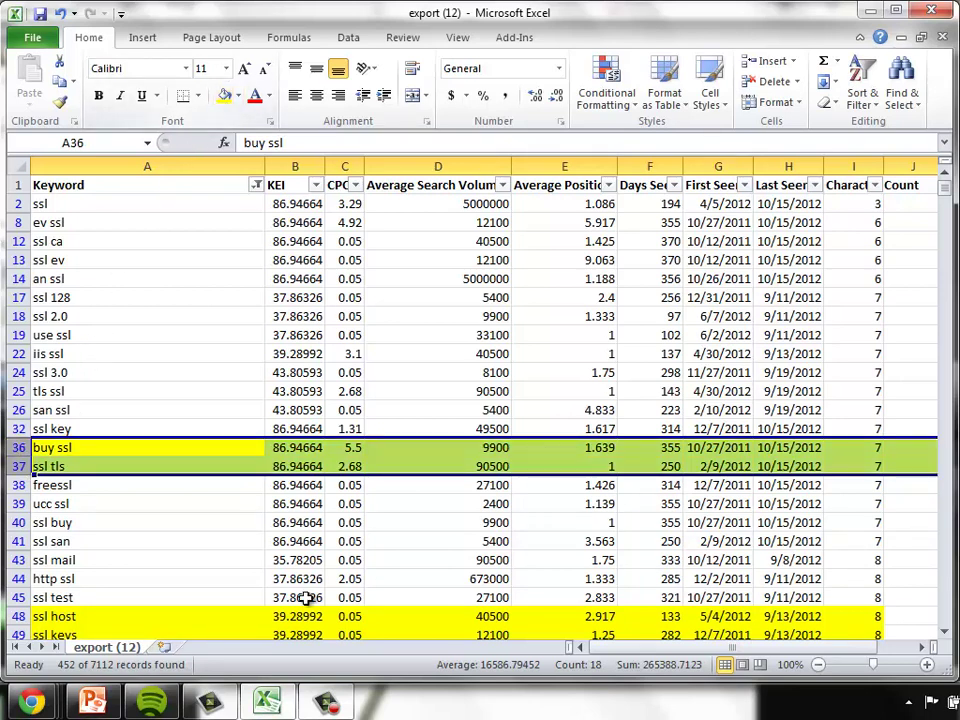
{"action": "left_click", "coordinate": [341, 598]}
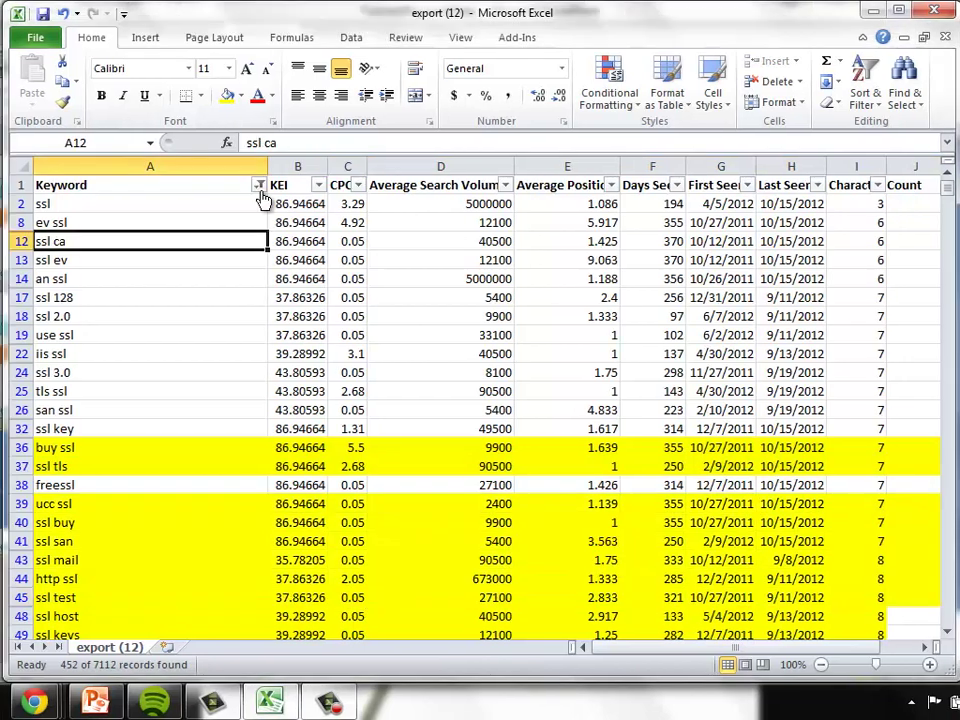
Clear the text filter from the Keyword column.
{"action": "left_click", "coordinate": [259, 186]}
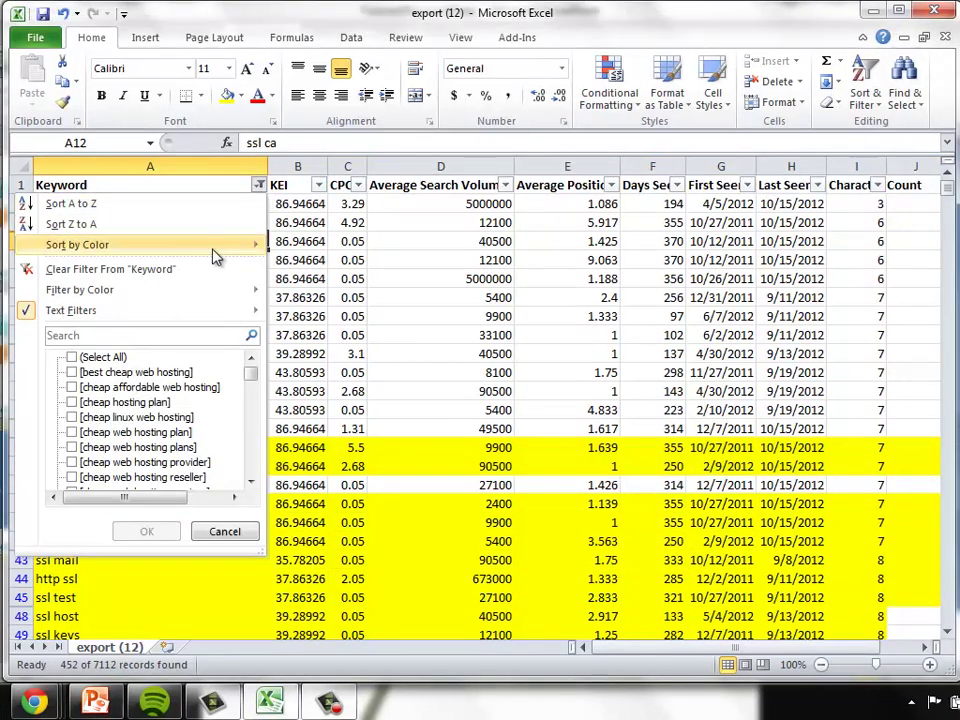
{"action": "left_click", "coordinate": [201, 278]}
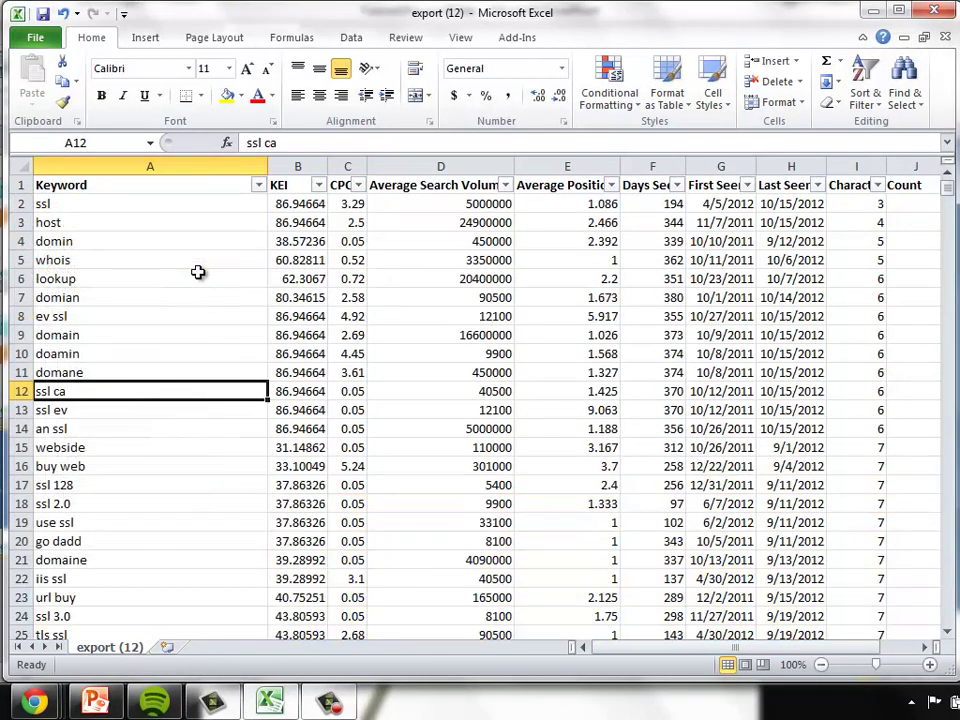
{"action": "left_click", "coordinate": [259, 186]}
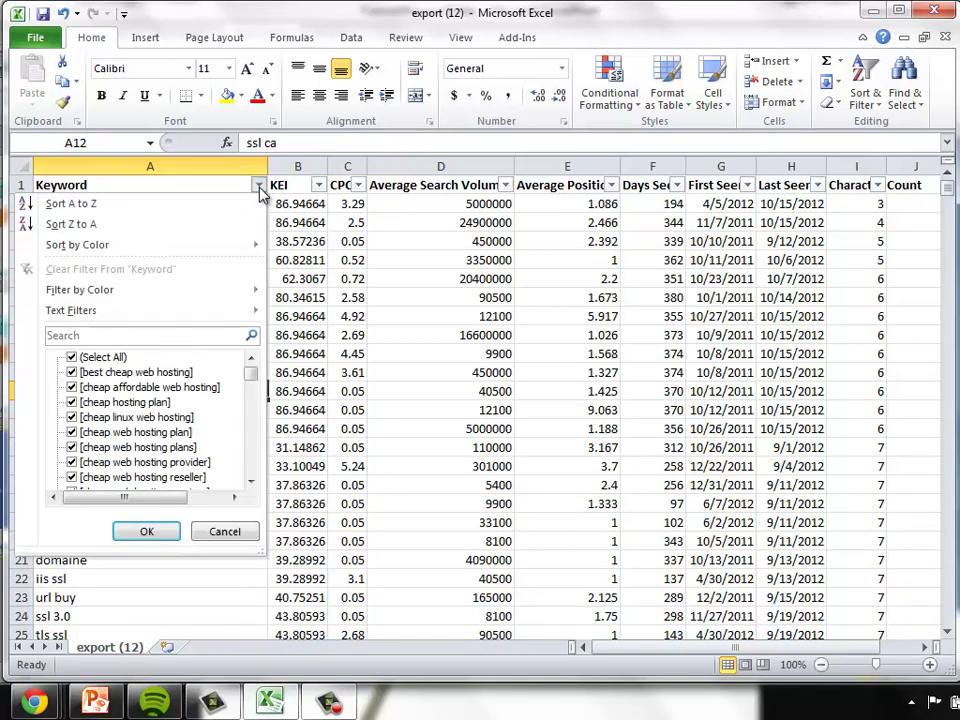
{"action": "mouse_move", "coordinate": [186, 319]}
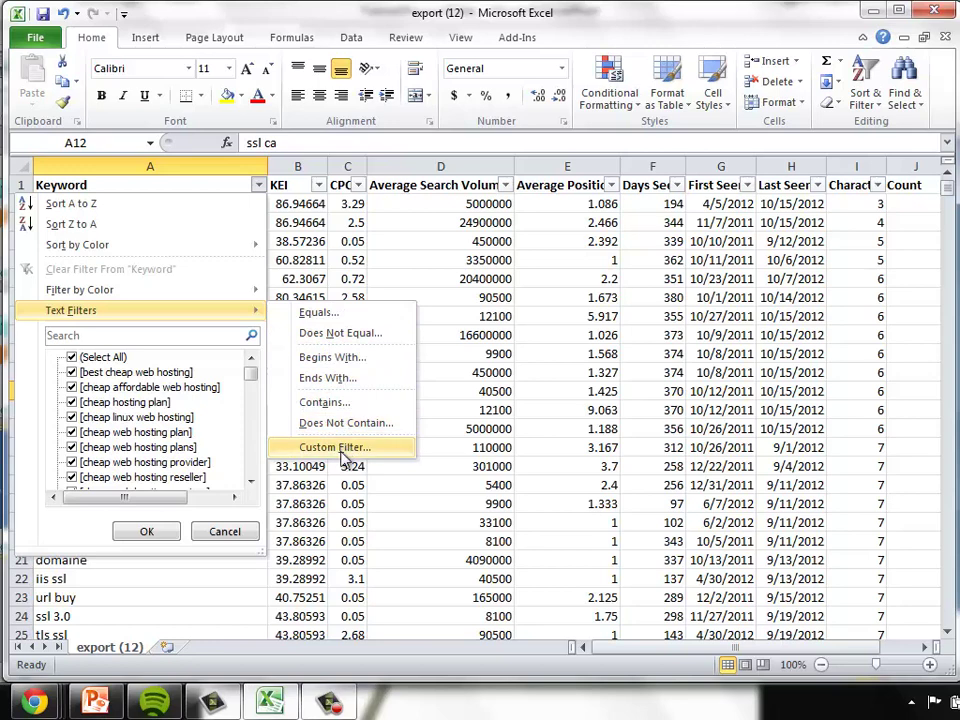
{"action": "left_click", "coordinate": [305, 258]}
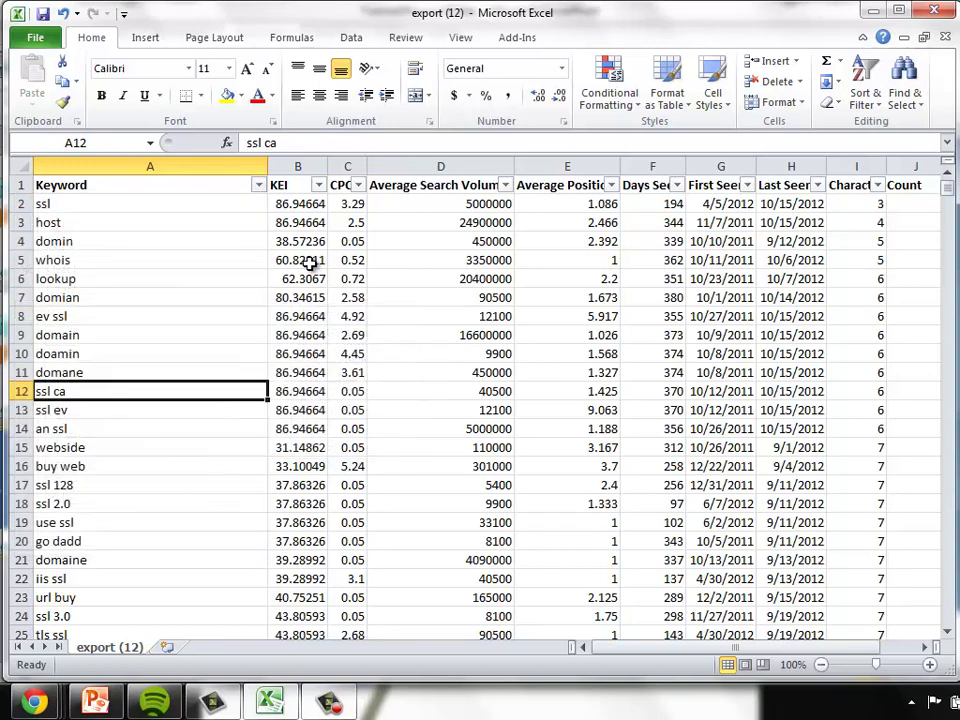
{"action": "left_click", "coordinate": [318, 186]}
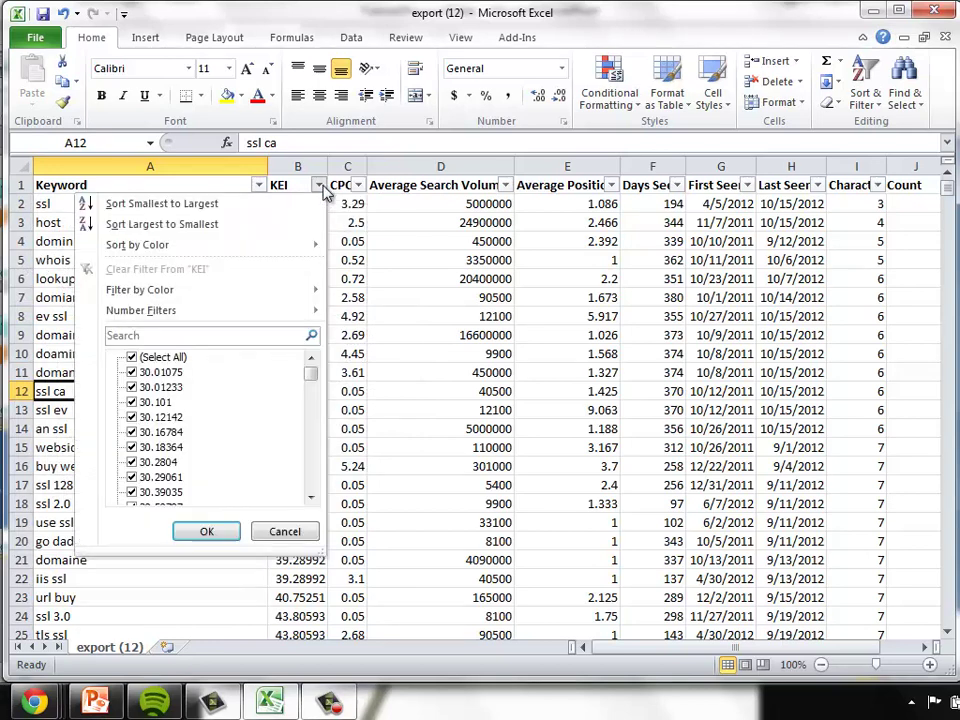
{"action": "left_click", "coordinate": [441, 212]}
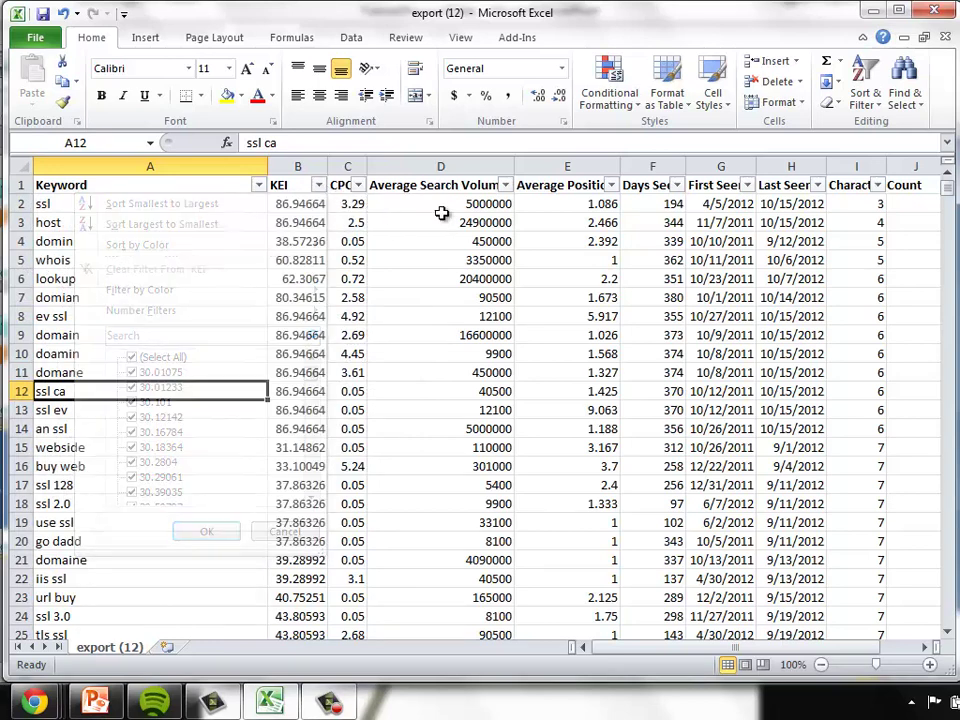
Sort the keyword list by CPC from largest to smallest.
{"action": "left_click", "coordinate": [358, 187]}
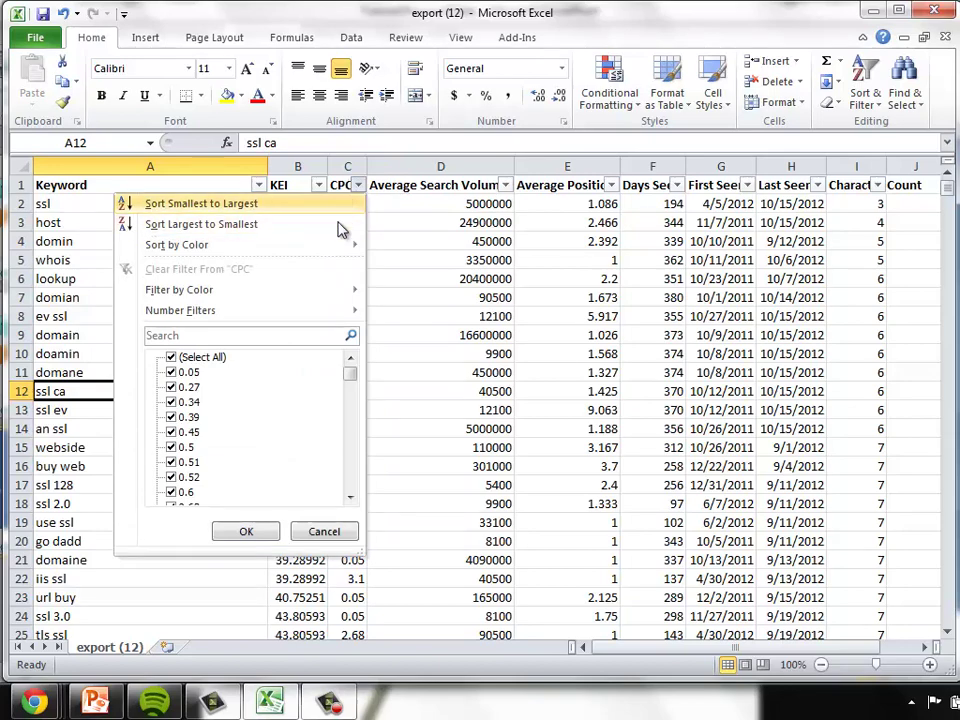
{"action": "left_click", "coordinate": [336, 226]}
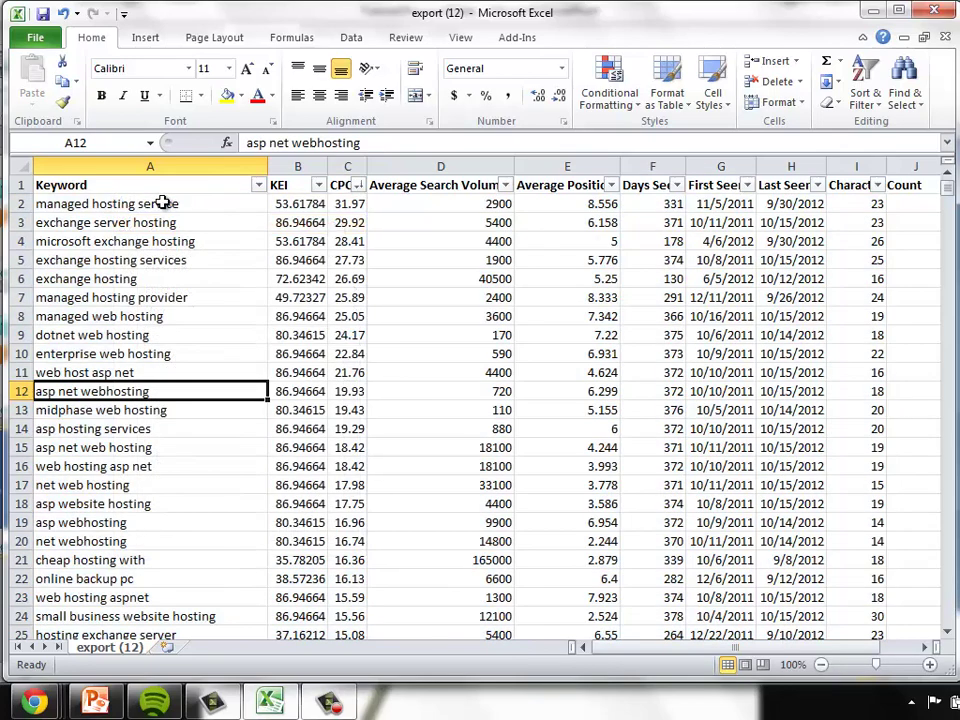
Review the most expensive keywords in rows 2 to 6, comparing their CPC and average search volume.
{"action": "left_click", "coordinate": [150, 203]}
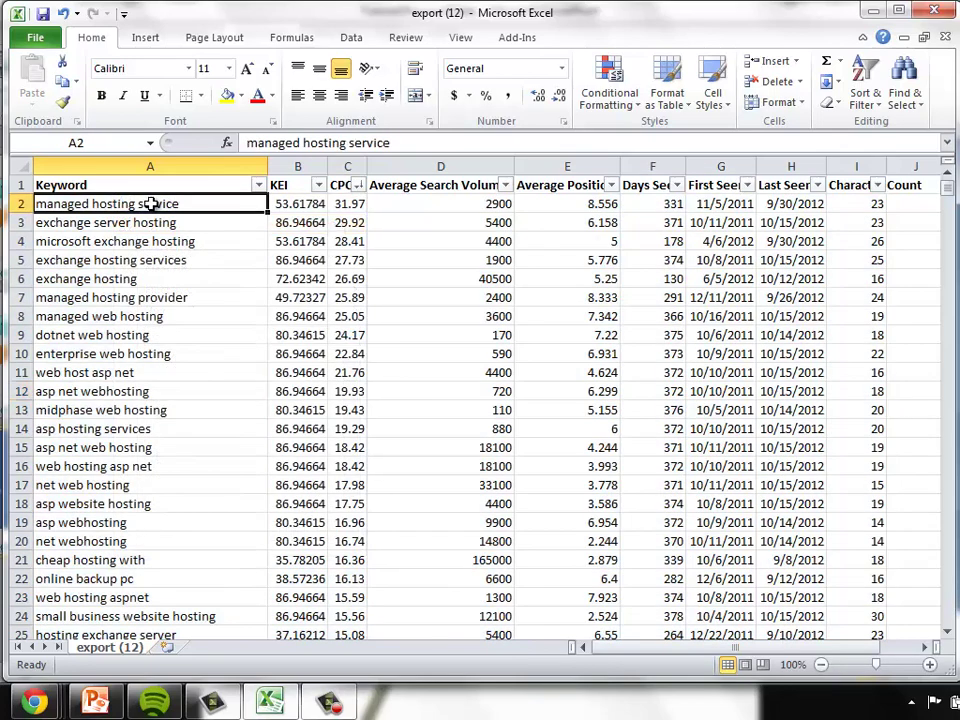
{"action": "left_click", "coordinate": [228, 225]}
{"action": "key", "text": "Down"}
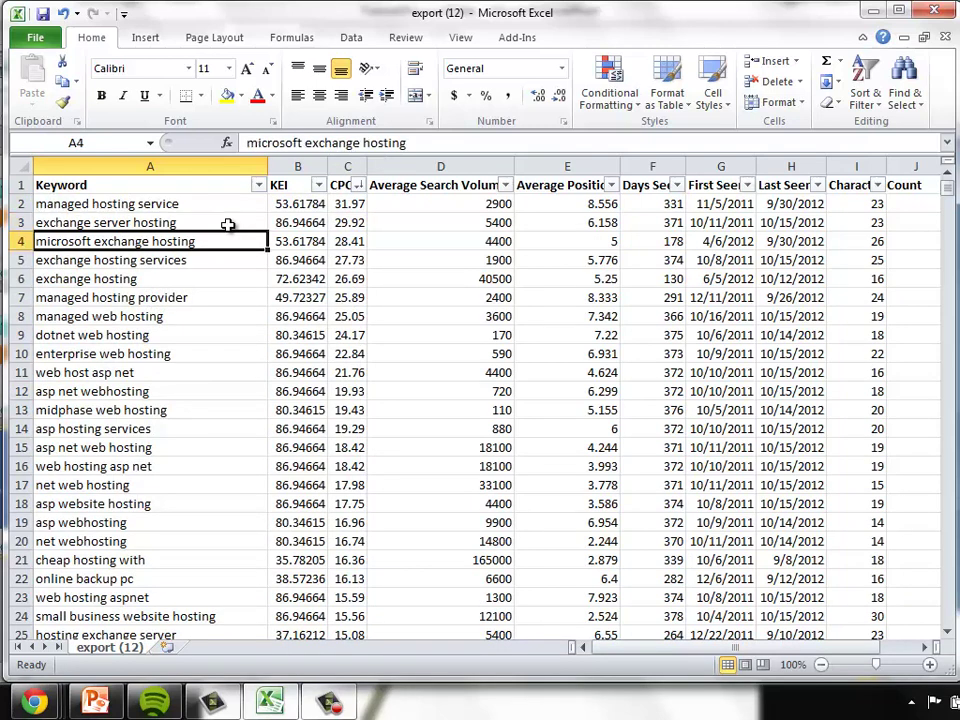
{"action": "key", "text": "Down"}
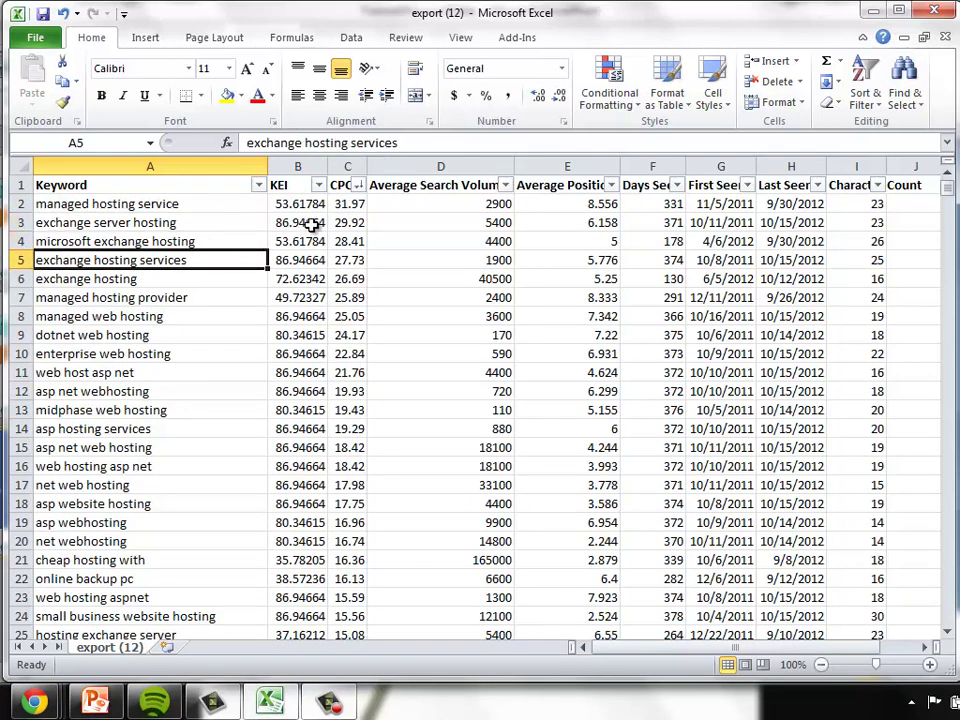
{"action": "left_click", "coordinate": [348, 226]}
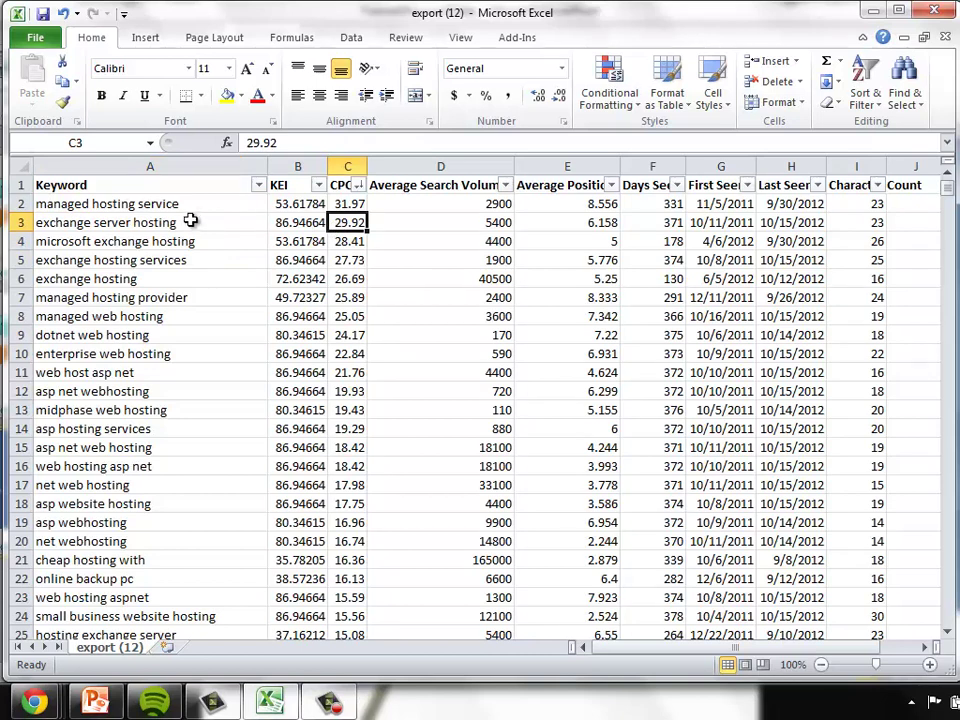
{"action": "key", "text": "Left"}
{"action": "key", "text": "Left"}
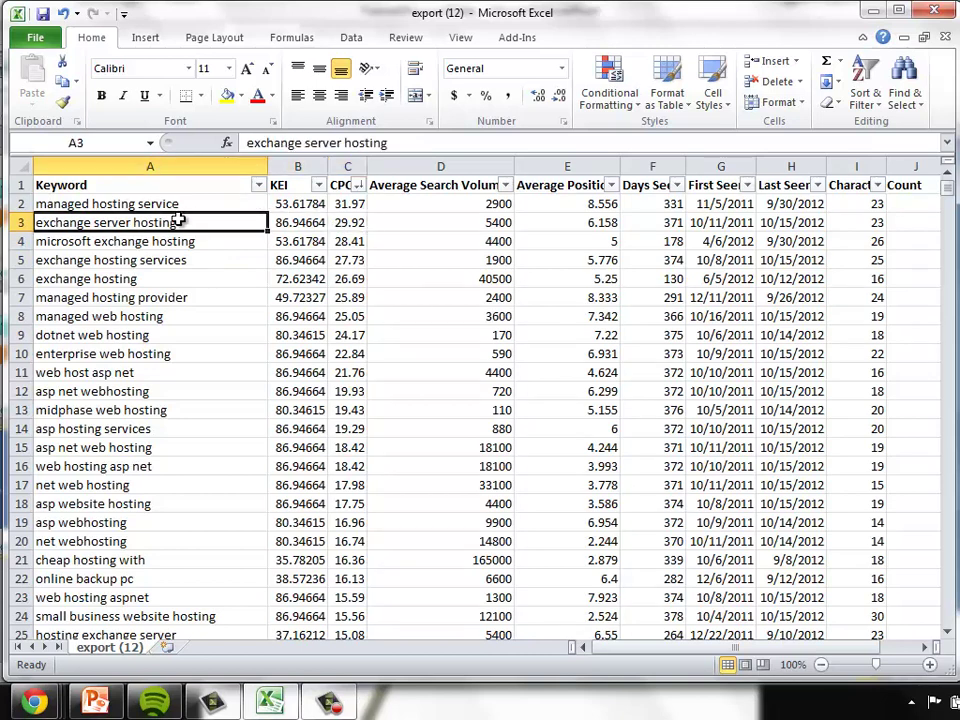
{"action": "key", "text": "Right"}
{"action": "key", "text": "Right"}
{"action": "key", "text": "Right"}
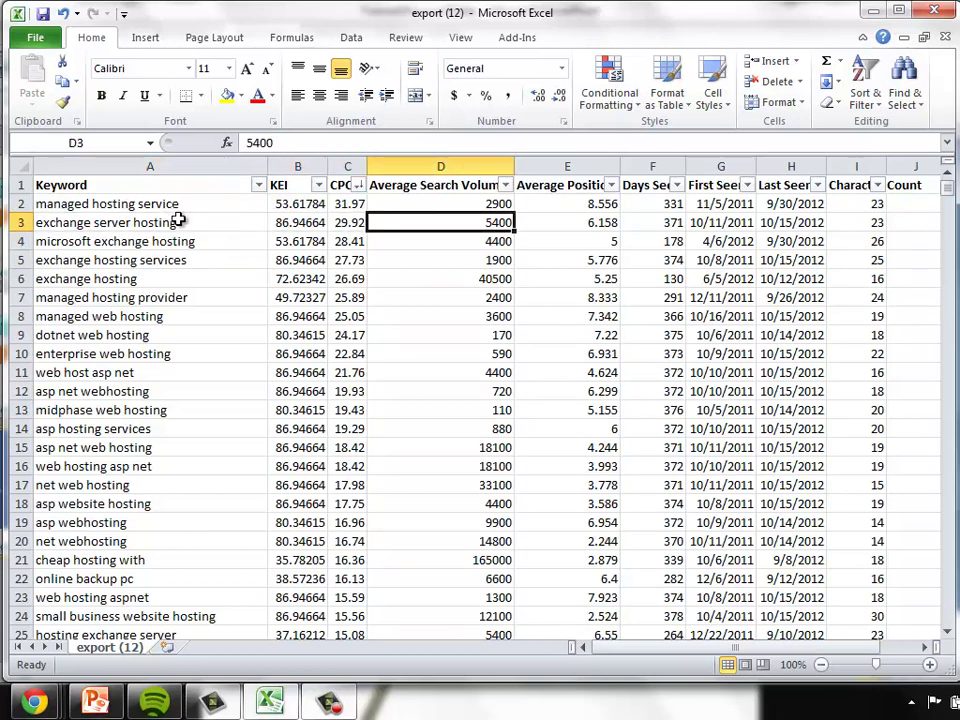
{"action": "key", "text": "Down"}
{"action": "key", "text": "Down"}
{"action": "key", "text": "Down"}
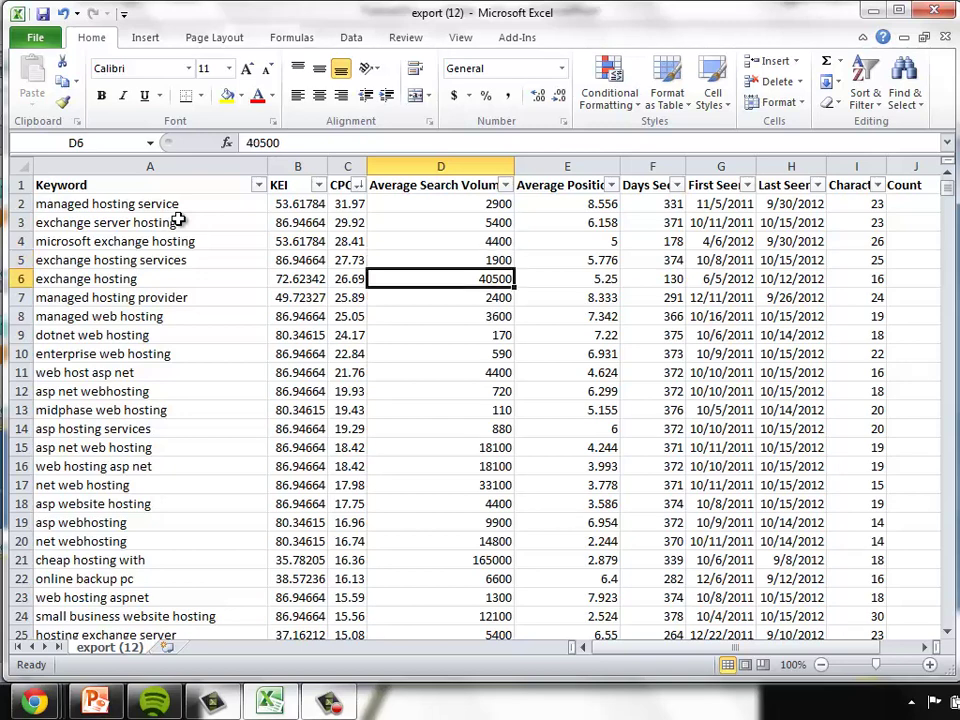
Go down the high-CPC keywords from row 7 to row 20 and check the average search volume of "net webhosting".
{"action": "key", "text": "Left"}
{"action": "key", "text": "Left"}
{"action": "key", "text": "Left"}
{"action": "key", "text": "Down"}
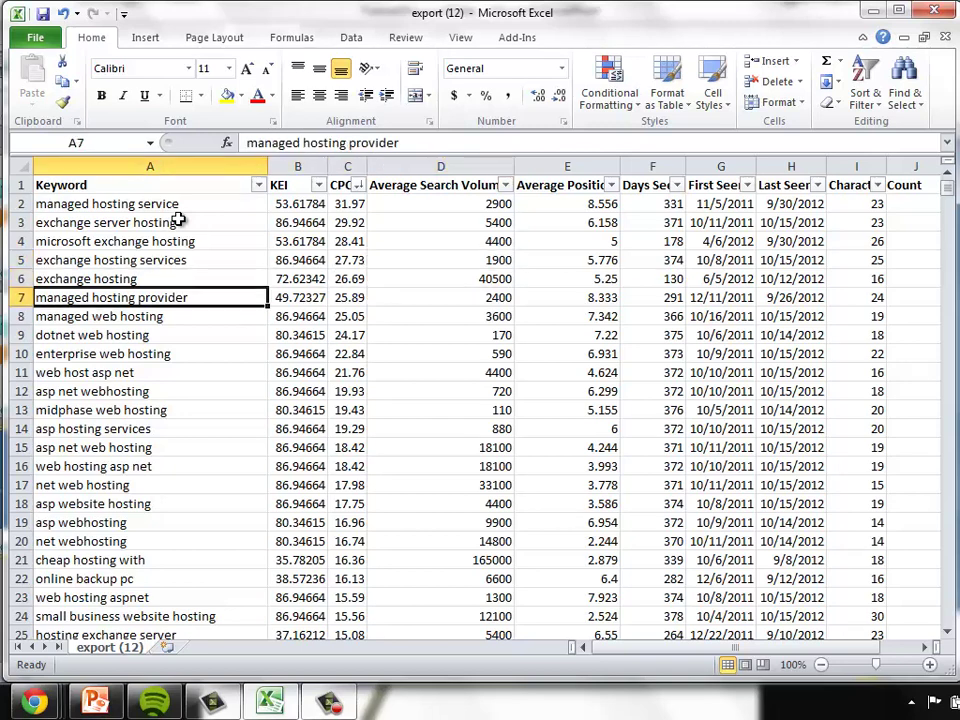
{"action": "key", "text": "Down"}
{"action": "key", "text": "Down"}
{"action": "key", "text": "Down"}
{"action": "key", "text": "Down"}
{"action": "key", "text": "Down"}
{"action": "key", "text": "Down"}
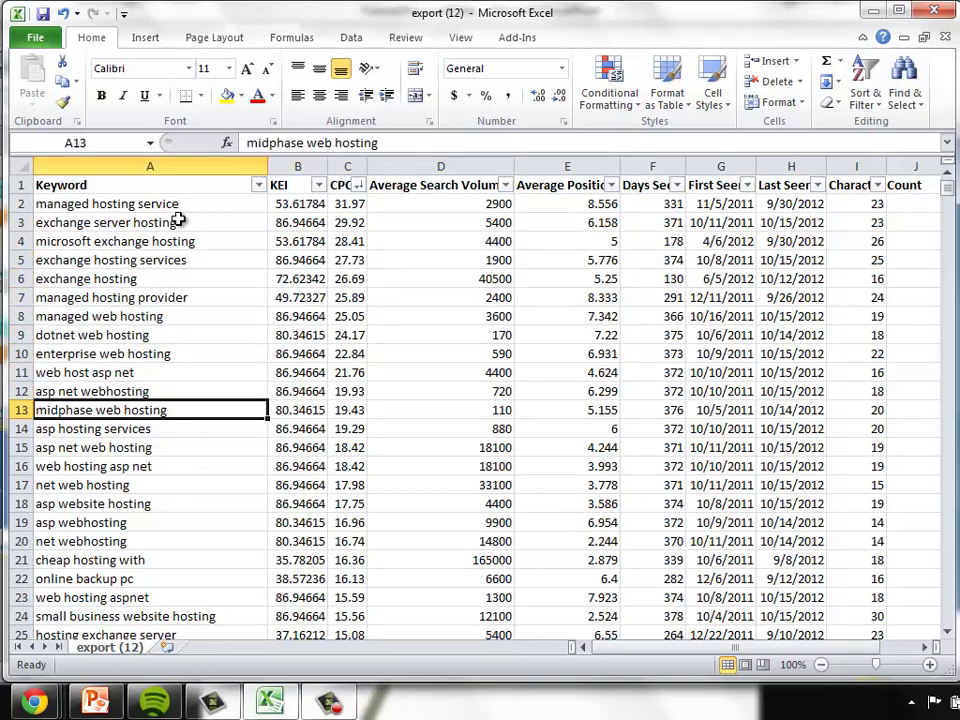
{"action": "key", "text": "Down"}
{"action": "key", "text": "Down"}
{"action": "key", "text": "Down"}
{"action": "key", "text": "Down"}
{"action": "key", "text": "Down"}
{"action": "key", "text": "Down"}
{"action": "key", "text": "Down"}
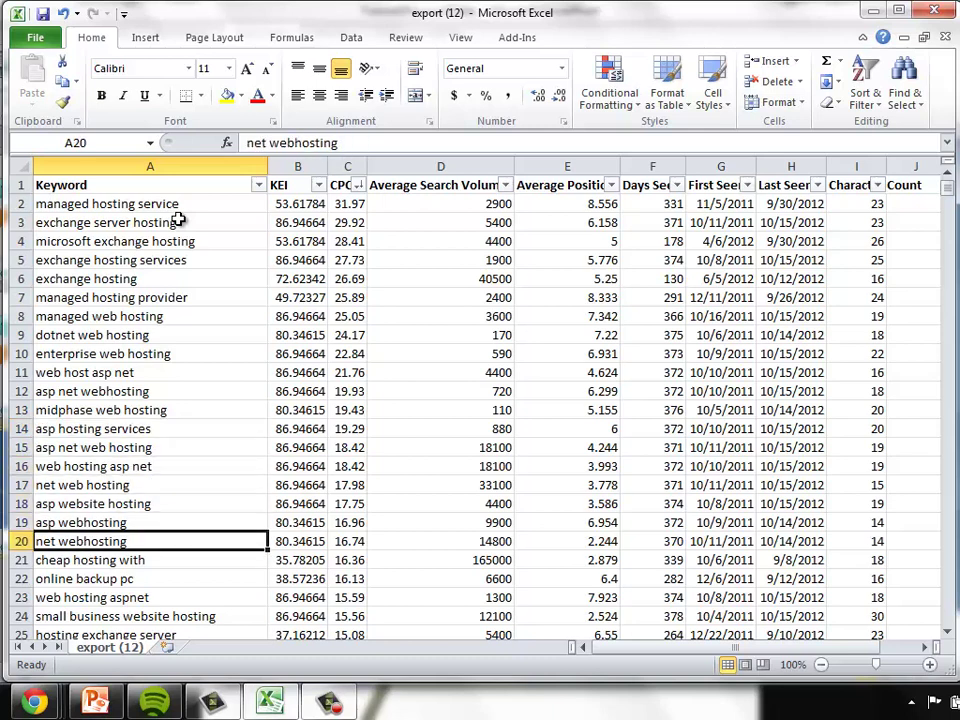
{"action": "key", "text": "Right"}
{"action": "key", "text": "Right"}
{"action": "key", "text": "Right"}
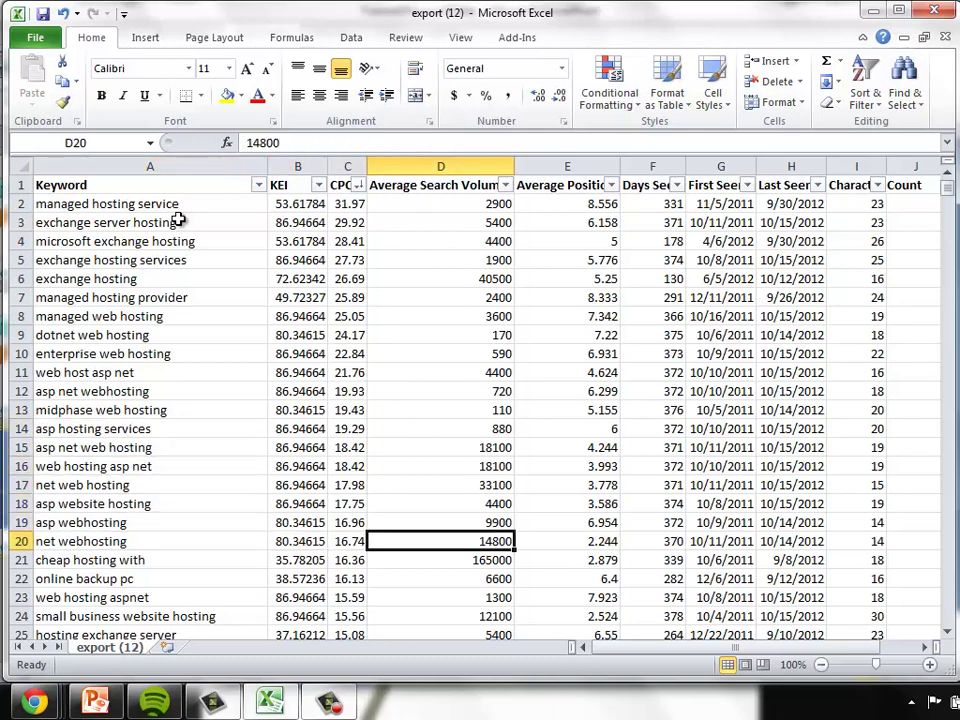
Sort the keyword list by Average Search Volume from largest to smallest.
{"action": "left_click", "coordinate": [506, 187]}
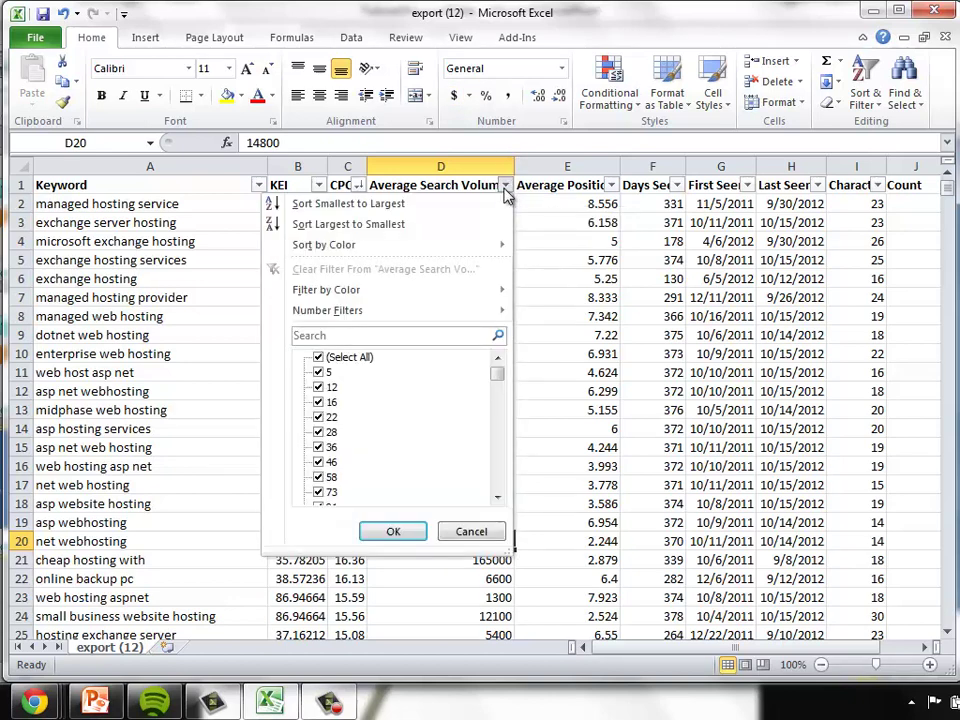
{"action": "left_click", "coordinate": [505, 188]}
{"action": "left_click", "coordinate": [505, 188]}
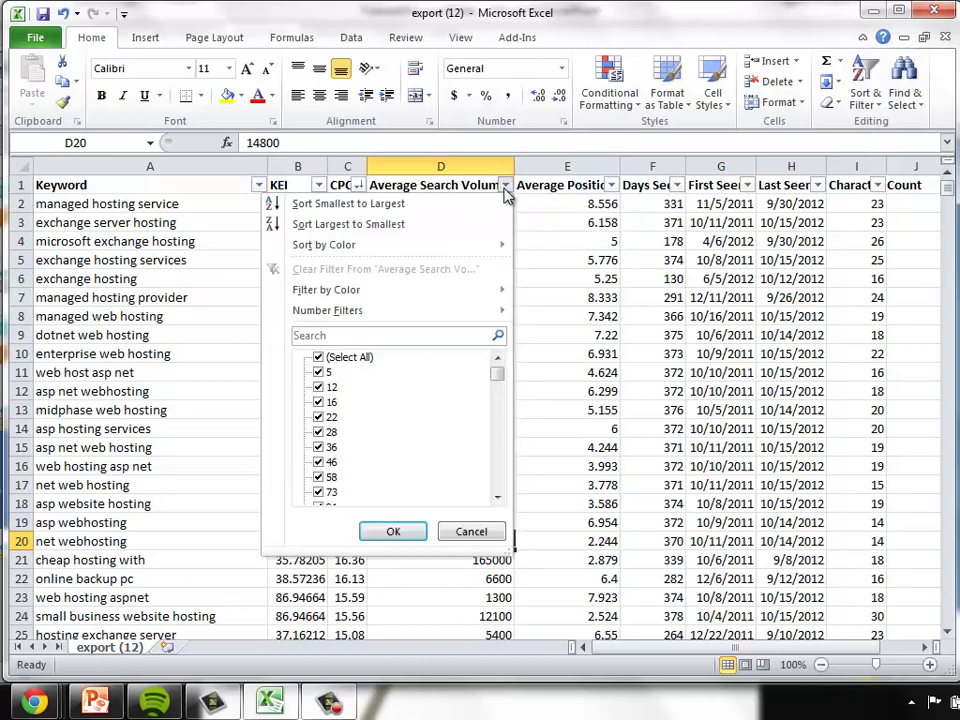
{"action": "left_click", "coordinate": [428, 228]}
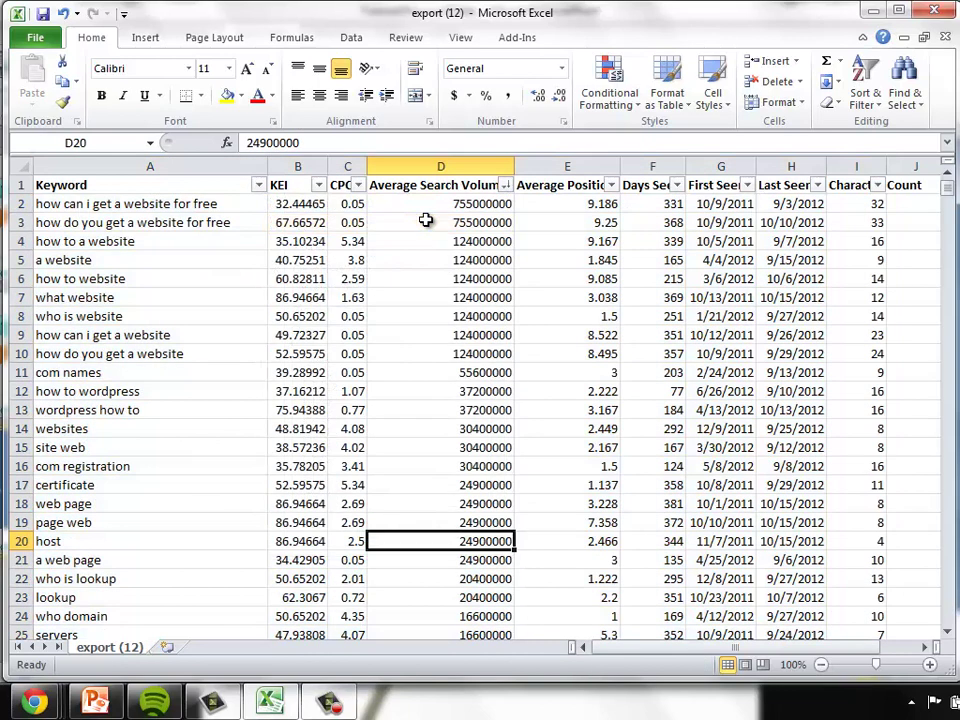
Review the keywords with the highest search volume in column A, going down from row 2 to row 13.
{"action": "left_click", "coordinate": [415, 206]}
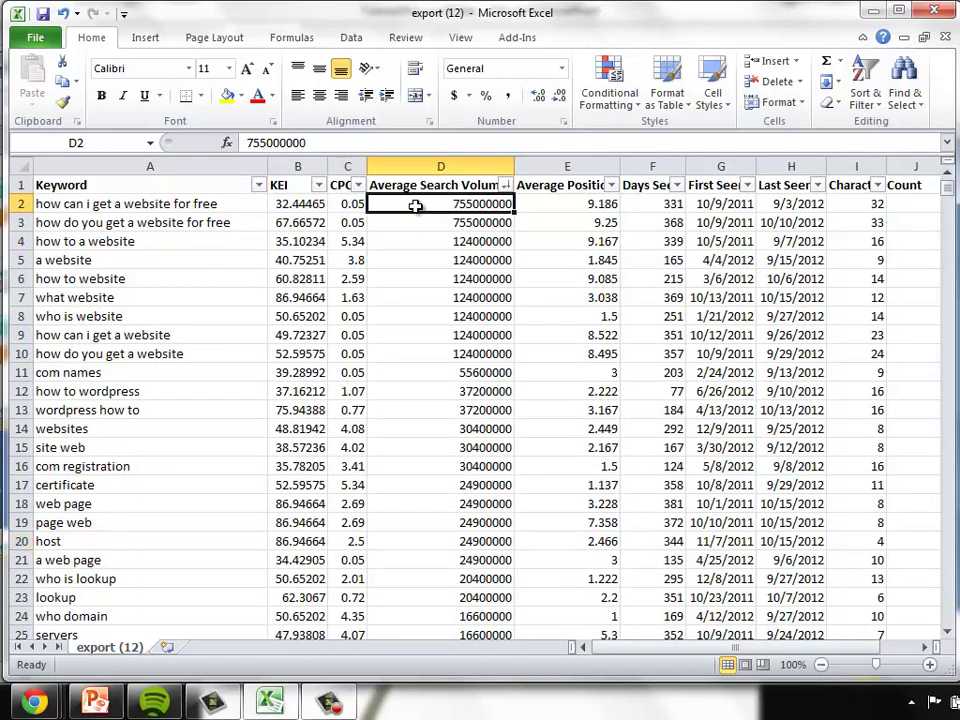
{"action": "key", "text": "Left"}
{"action": "key", "text": "Left"}
{"action": "key", "text": "Left"}
{"action": "key", "text": "Down"}
{"action": "key", "text": "Down"}
{"action": "key", "text": "Down"}
{"action": "key", "text": "Down"}
{"action": "key", "text": "Down"}
{"action": "key", "text": "Down"}
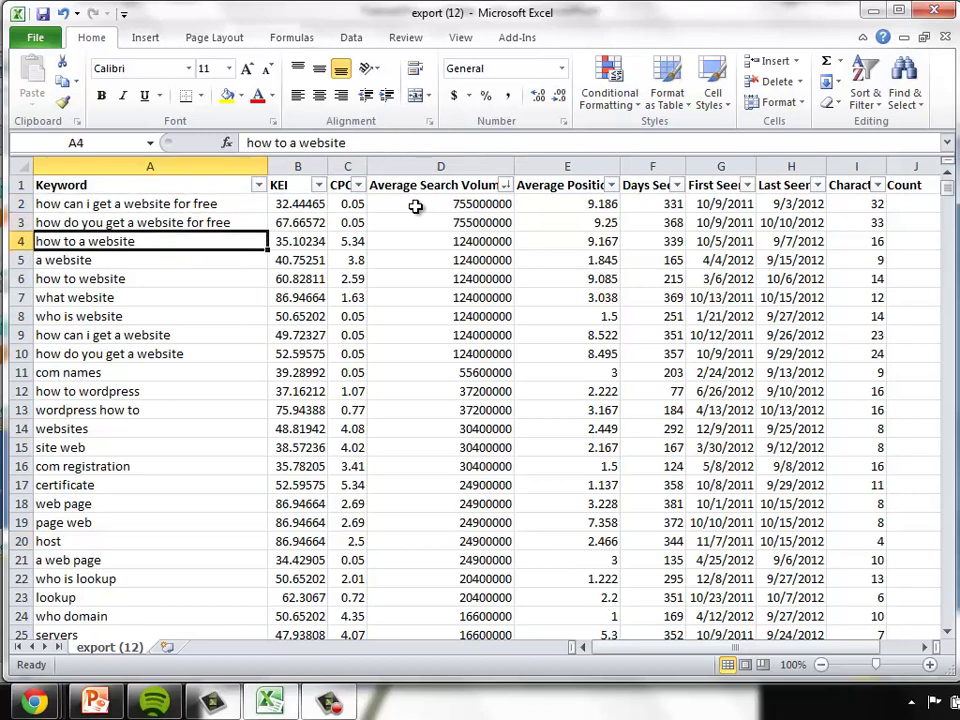
{"action": "key", "text": "Down"}
{"action": "key", "text": "Down"}
{"action": "key", "text": "Down"}
{"action": "key", "text": "Down"}
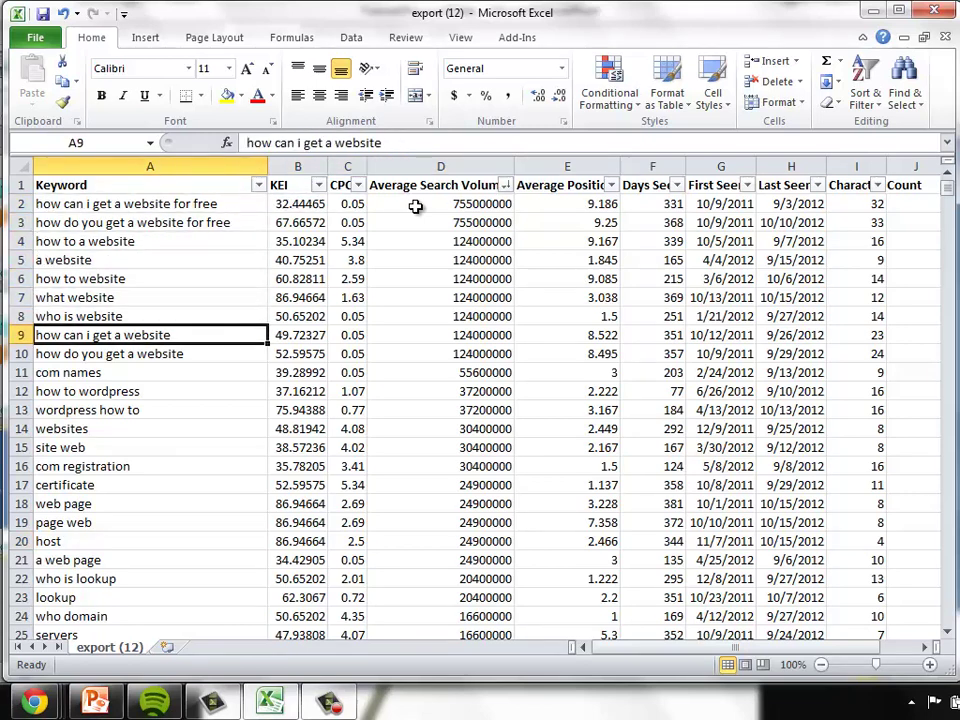
{"action": "key", "text": "Down"}
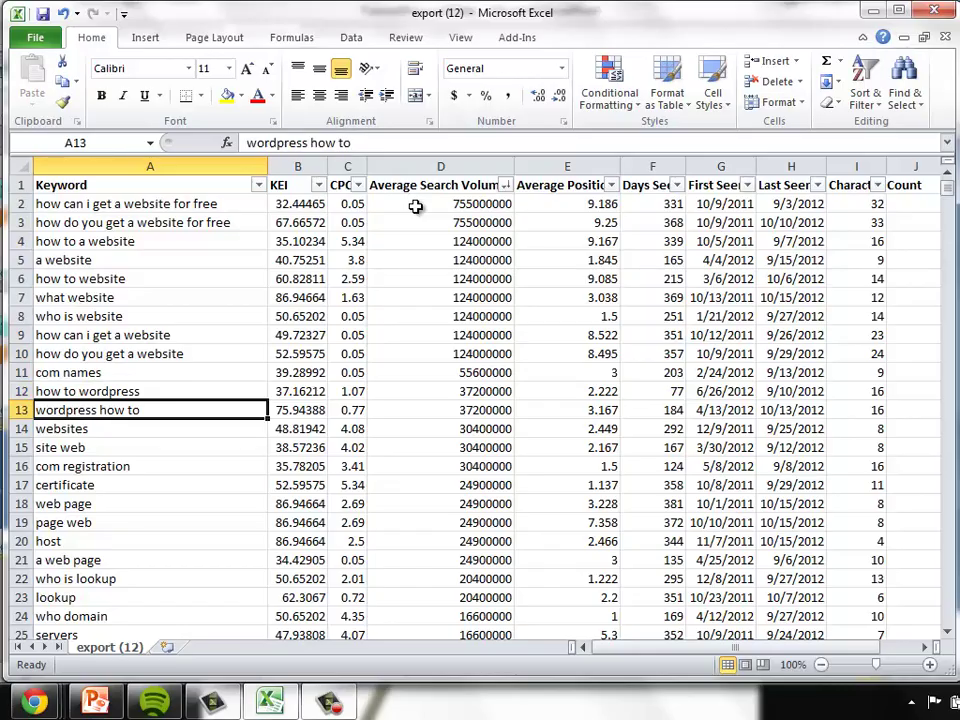